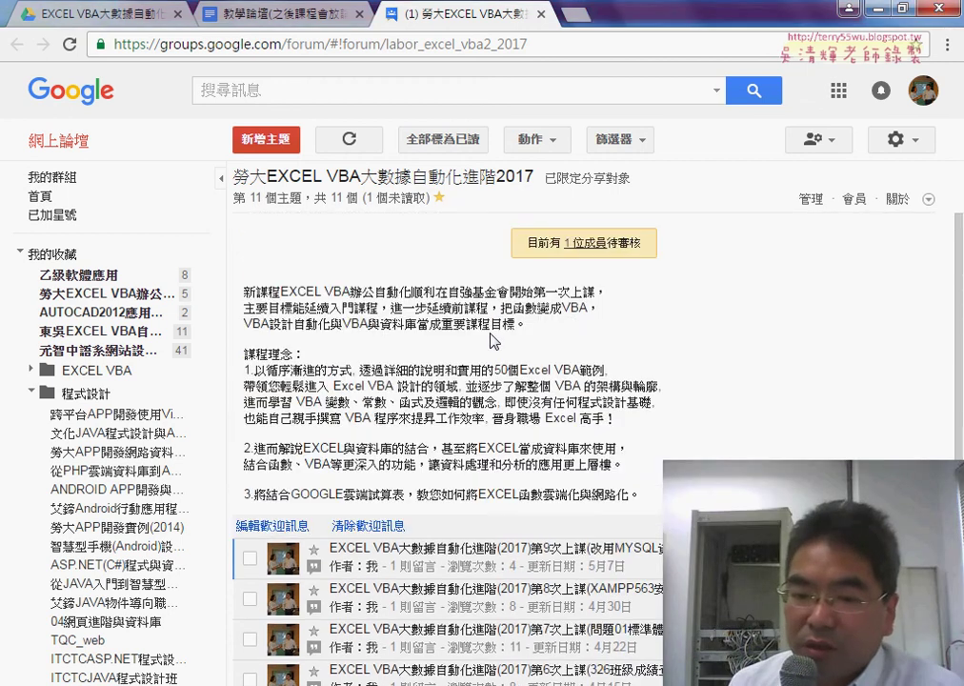
Open the _雲端白板頁面 folder in the course's Google Drive
scroll(494, 343, "down", 3)
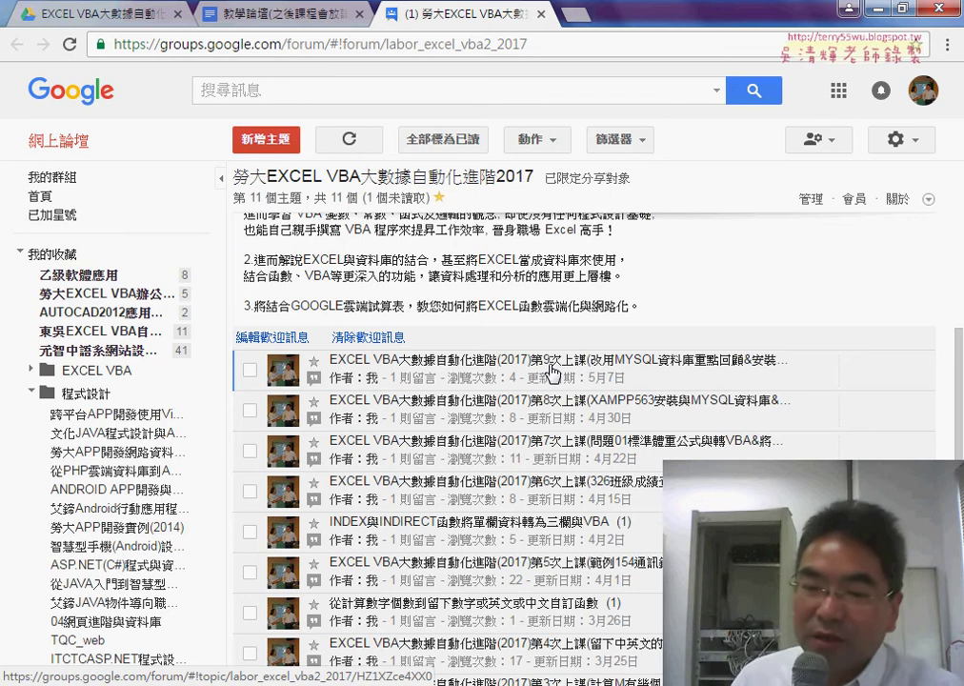
scroll(554, 372, "down", 1)
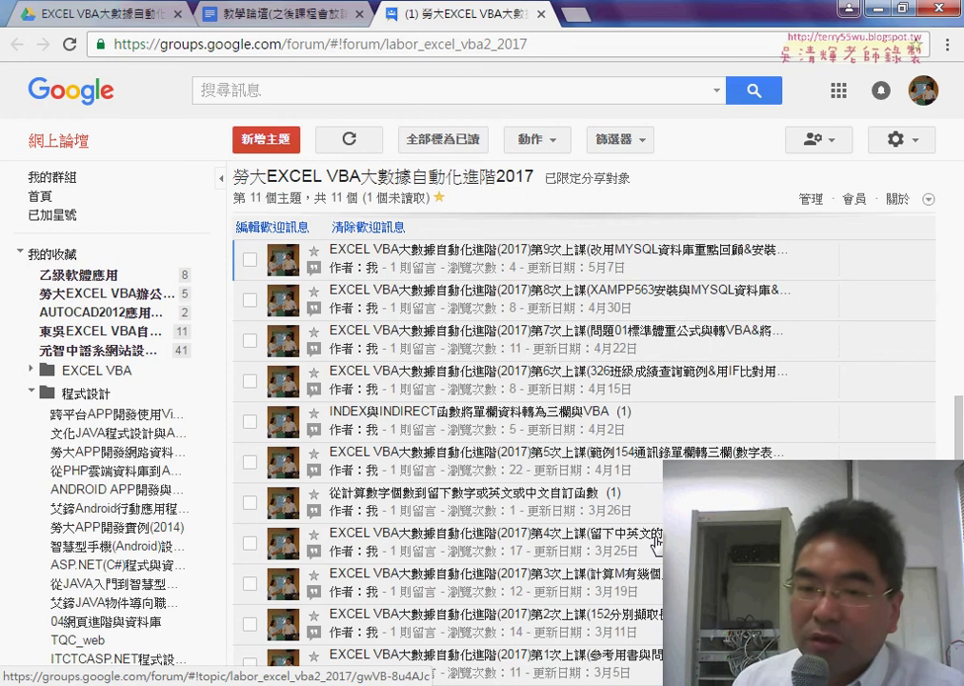
scroll(655, 541, "up", 4)
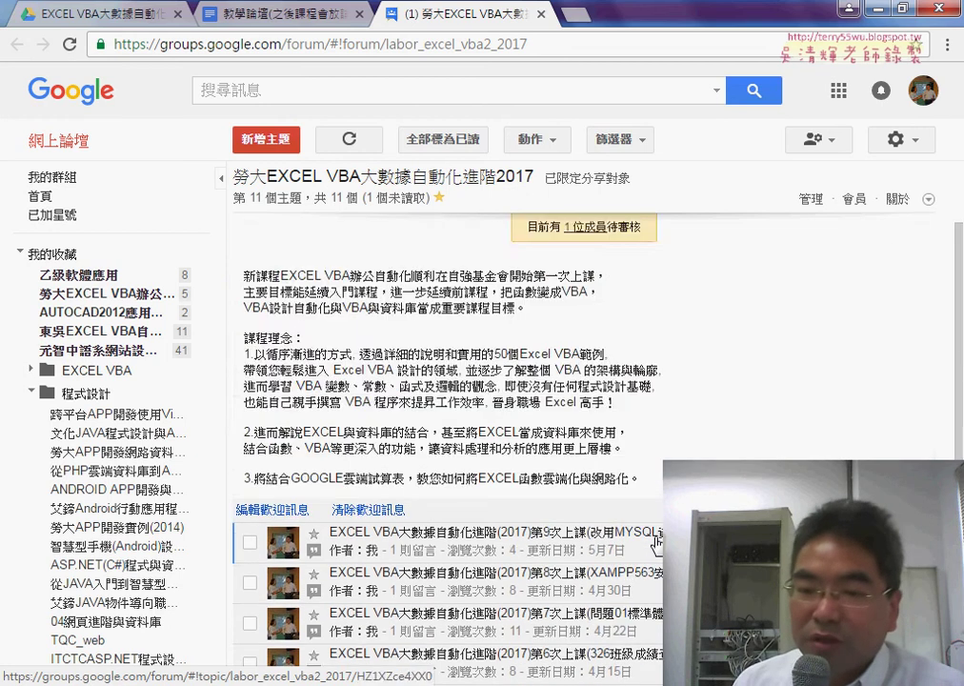
scroll(683, 427, "down", 3)
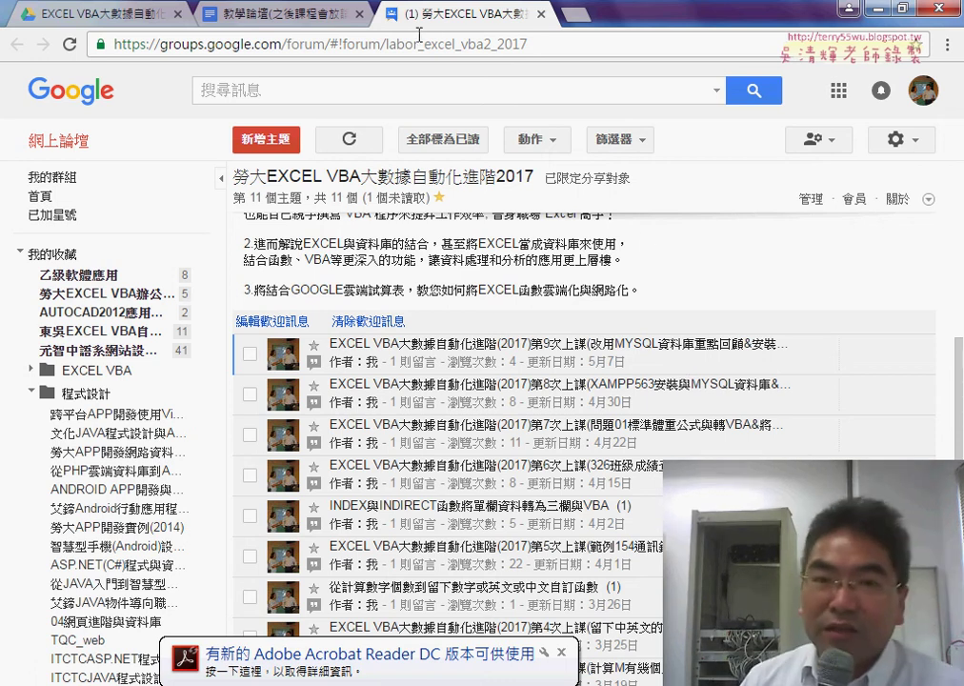
left_click(132, 19)
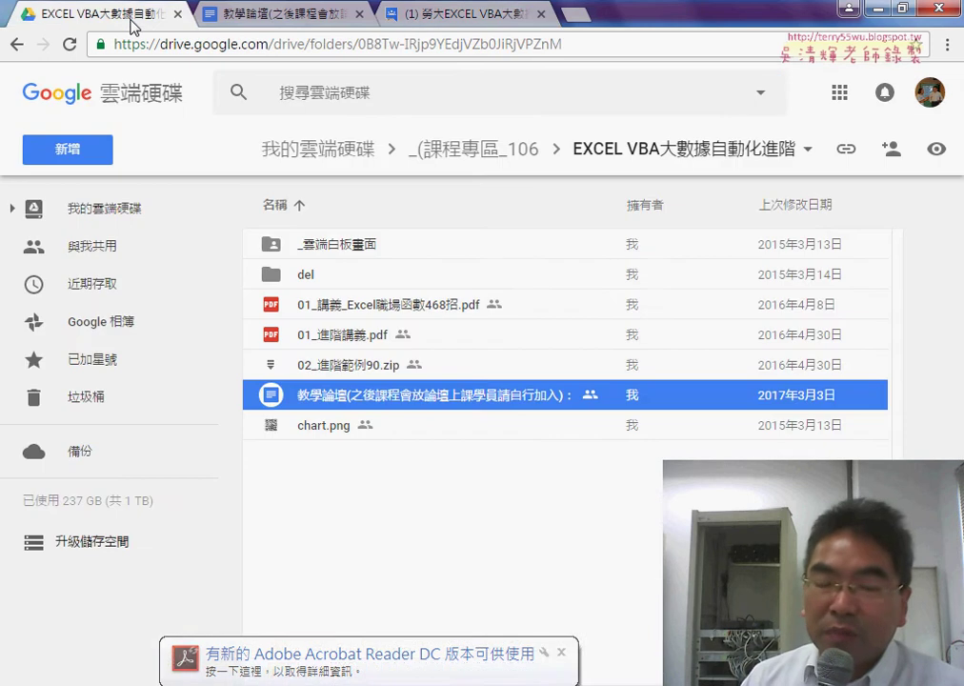
double_click(359, 246)
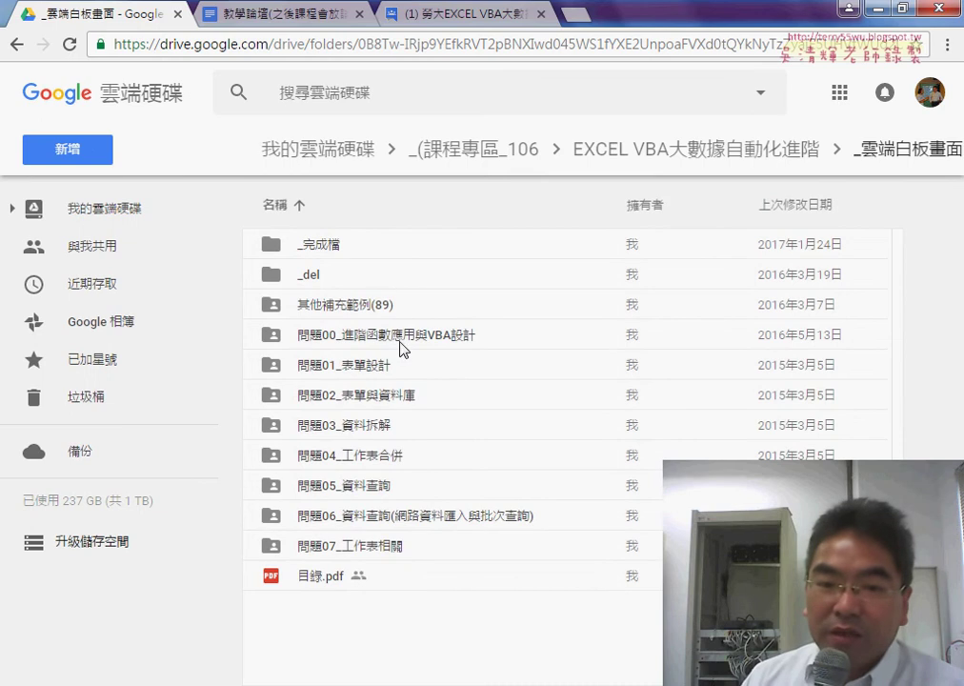
Locate the 問題02_表單與資料庫 exercise folder among the 問題 folders
double_click(399, 349)
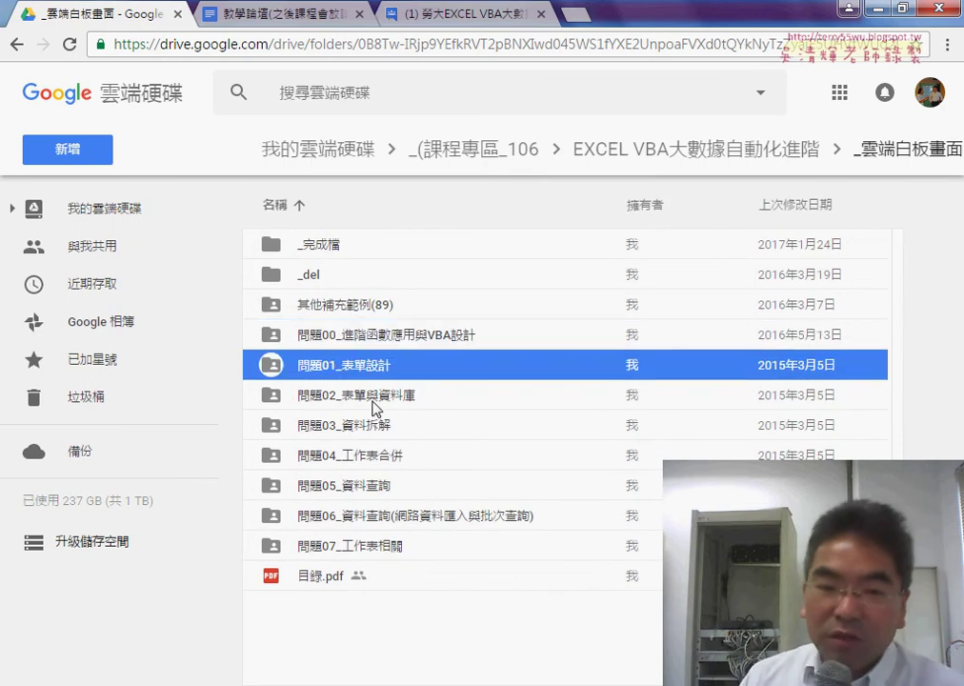
left_click(373, 408)
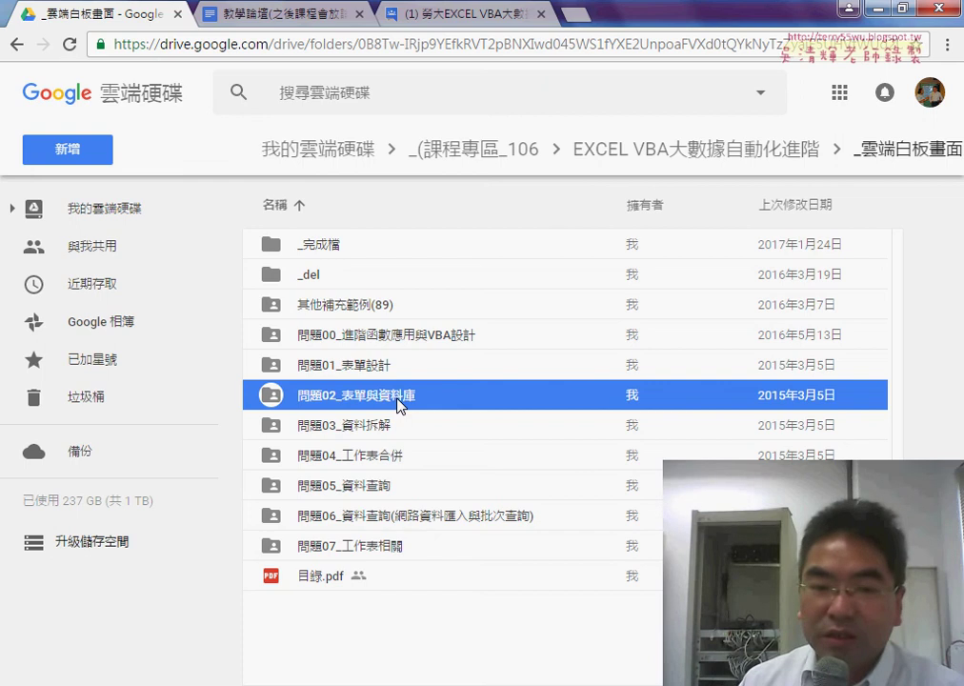
left_click(394, 370)
left_click(408, 403)
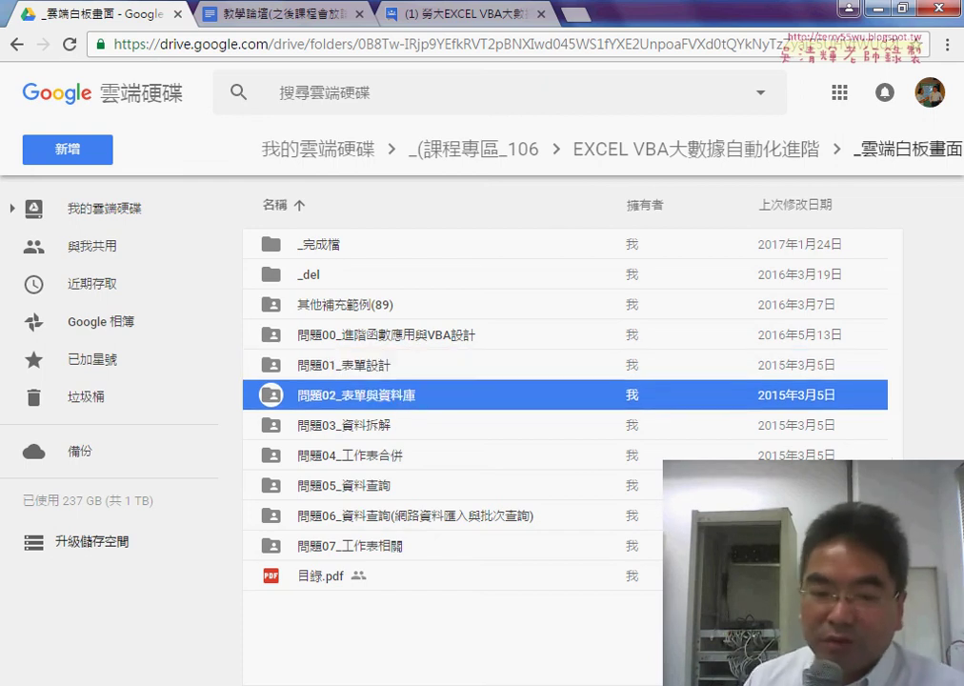
Open the 問題02.xlsx workbook from the local 02_範例90 folder in Excel
mouse_move(437, 685)
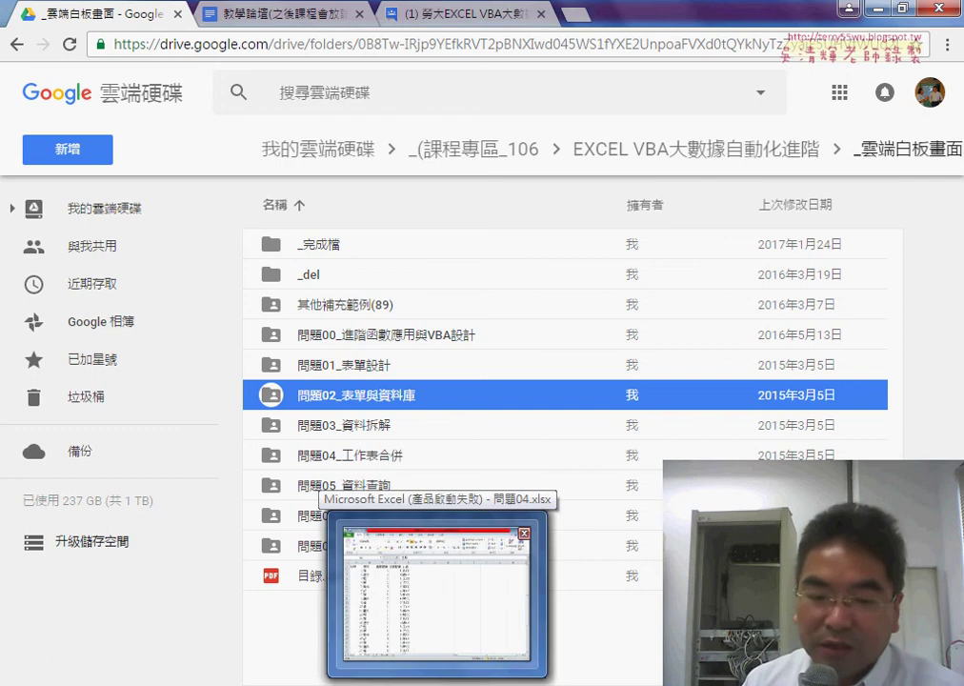
mouse_move(226, 685)
left_click(333, 629)
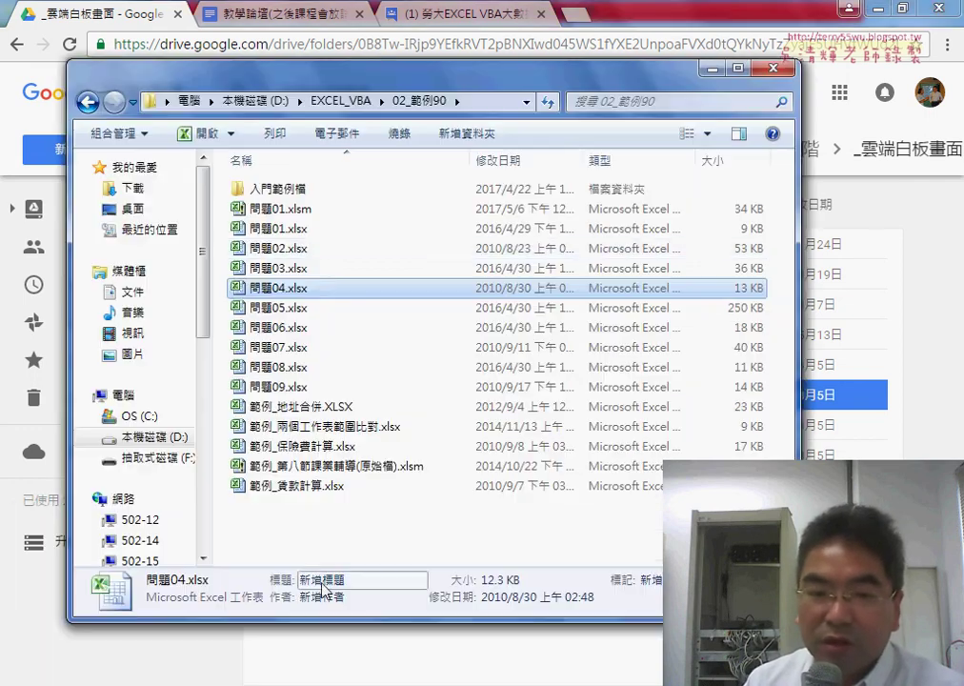
key("Return")
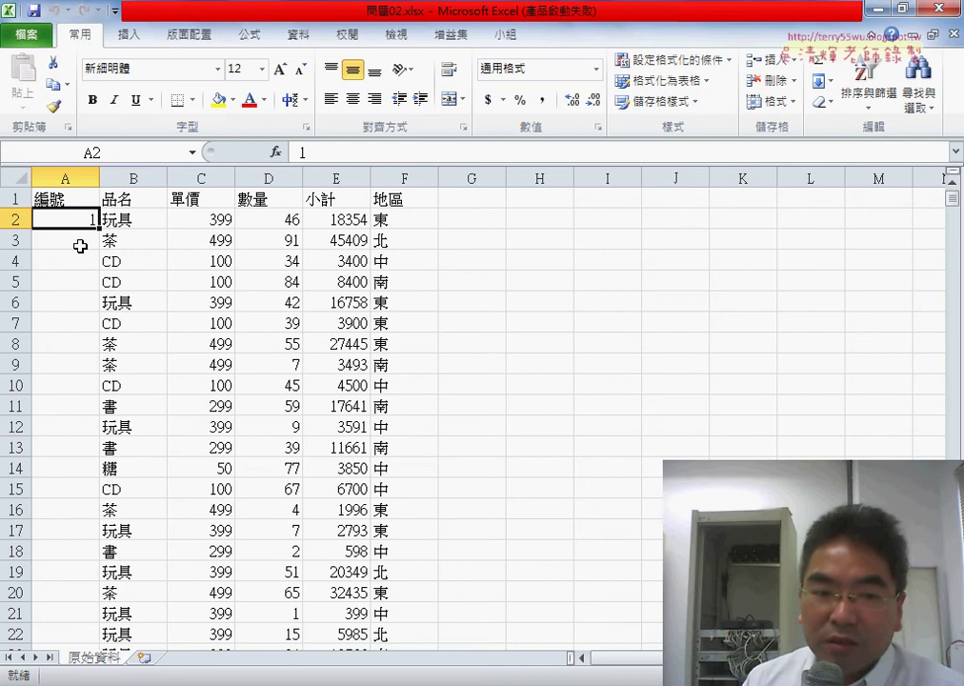
Review the sales list and E4's 小計 formula, then open Insert Function for cell A2
scroll(78, 395, "down", 5)
scroll(78, 396, "up", 2)
scroll(78, 396, "down", 7)
scroll(78, 396, "down", 4)
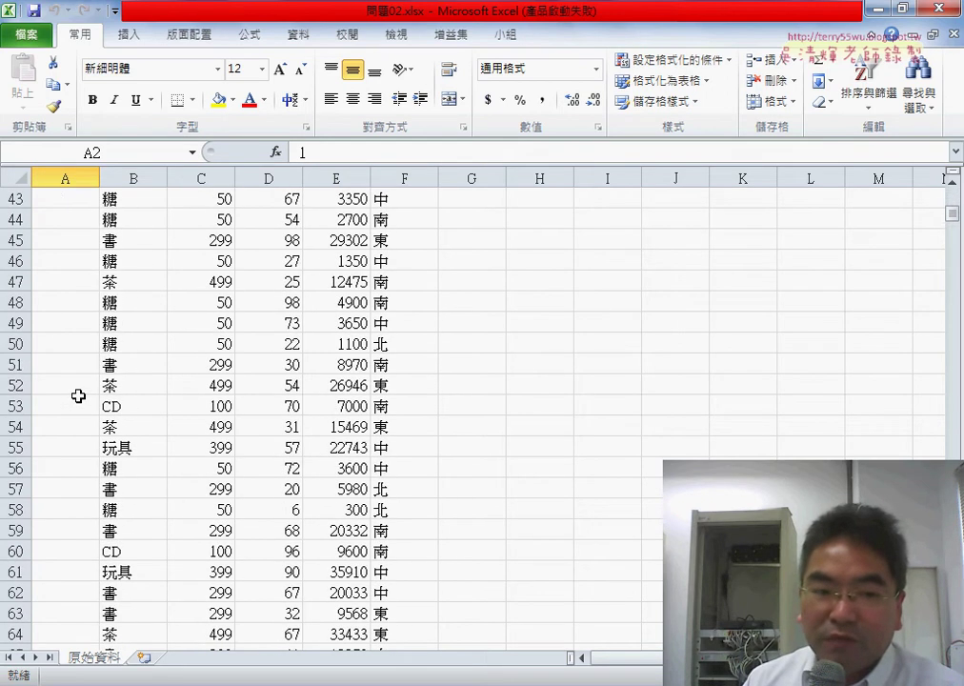
scroll(78, 395, "up", 14)
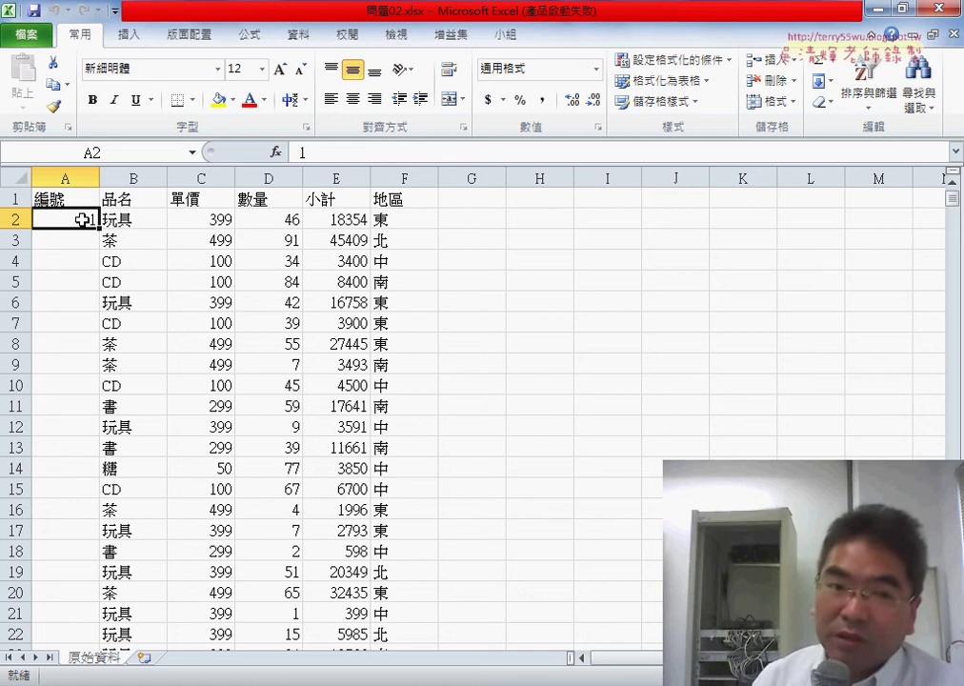
left_click(320, 155)
double_click(362, 152)
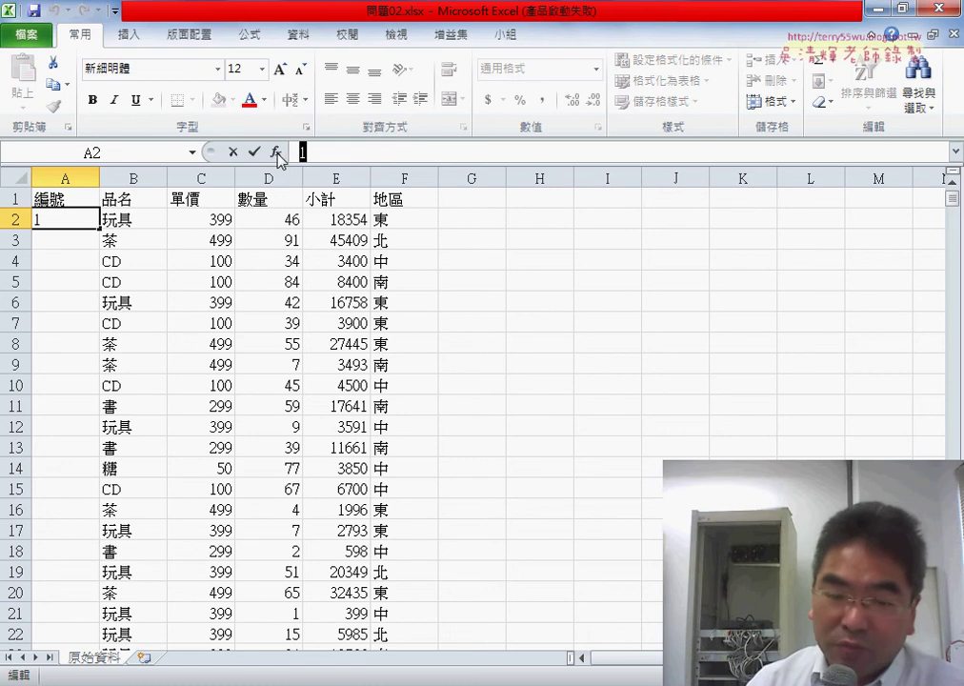
left_click(334, 260)
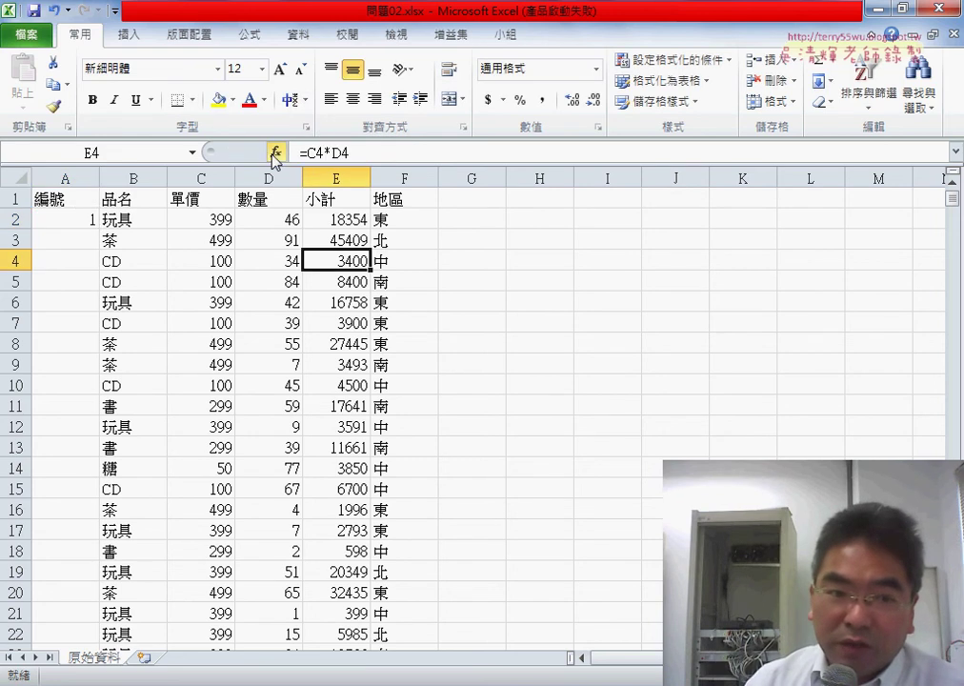
left_click(75, 222)
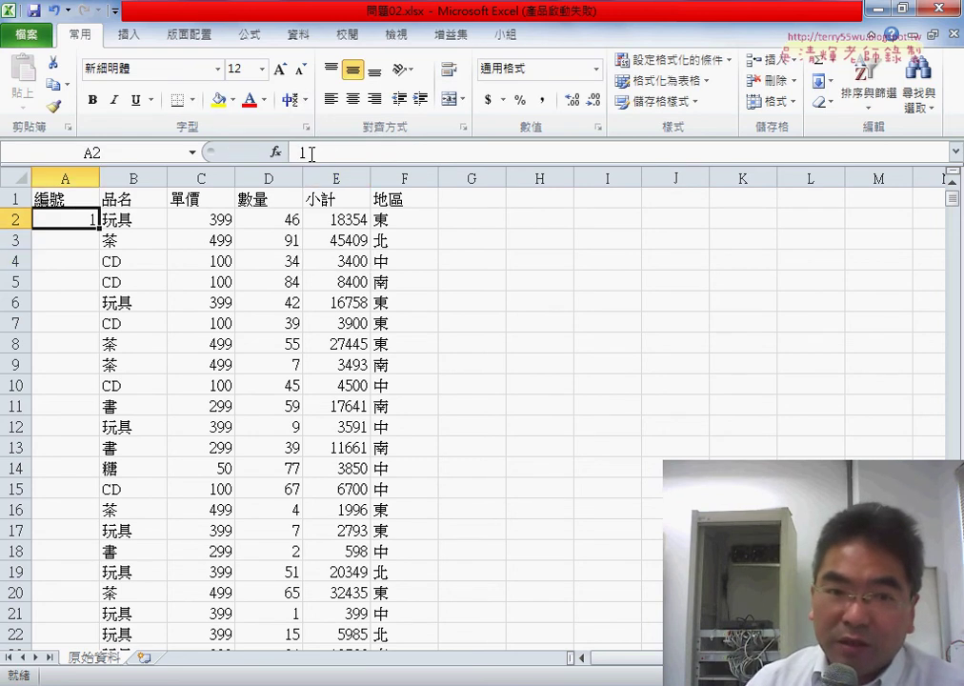
left_click(275, 153)
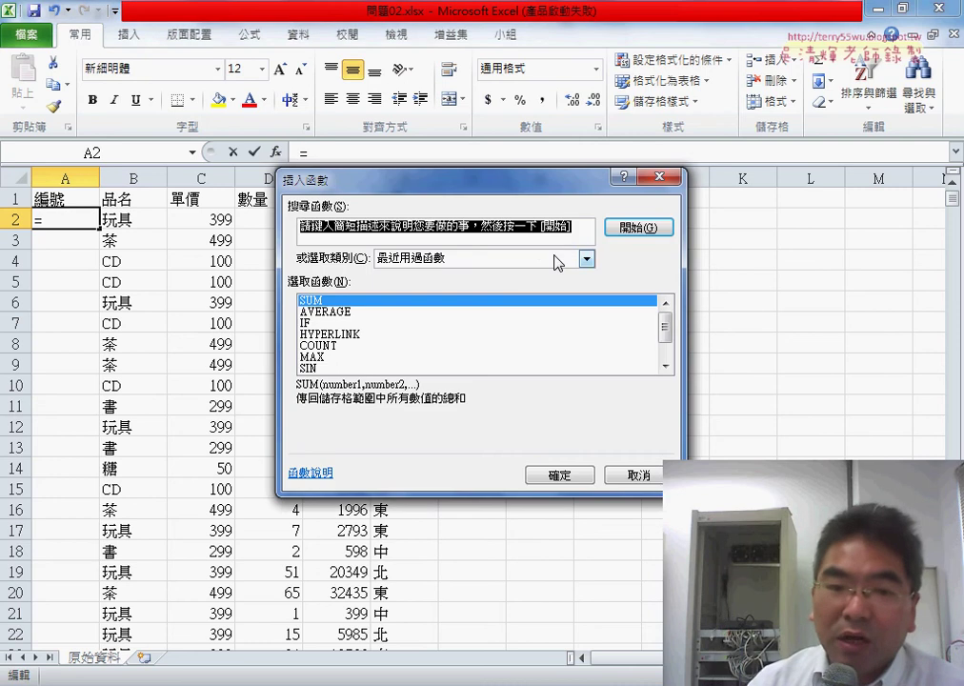
Insert the ROW function into A2 from the 檢視與參照 category
left_click(559, 263)
scroll(592, 302, "down", 1)
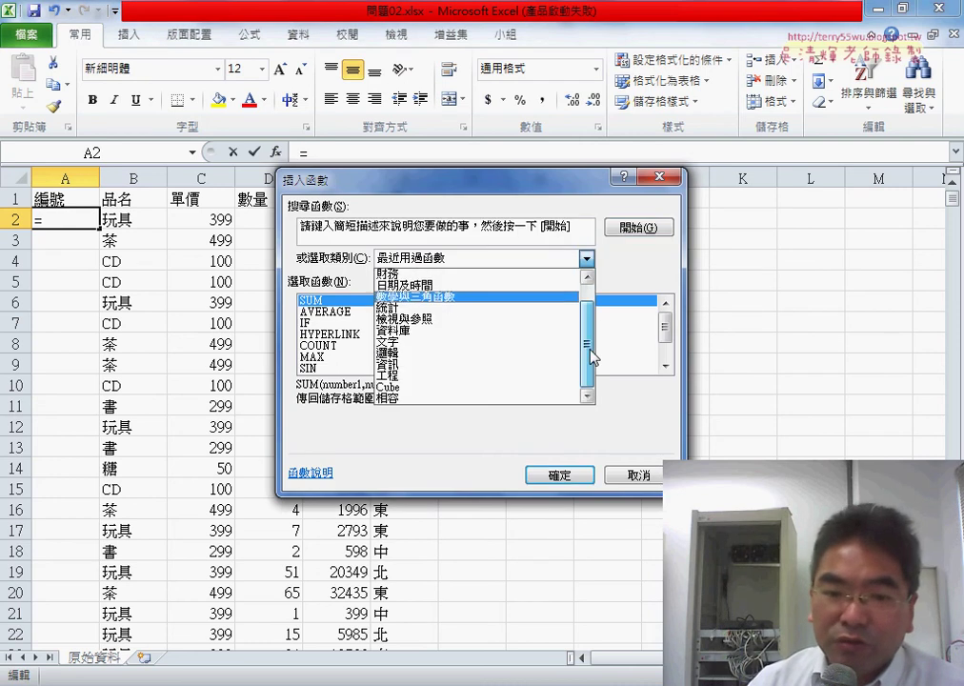
left_click(491, 324)
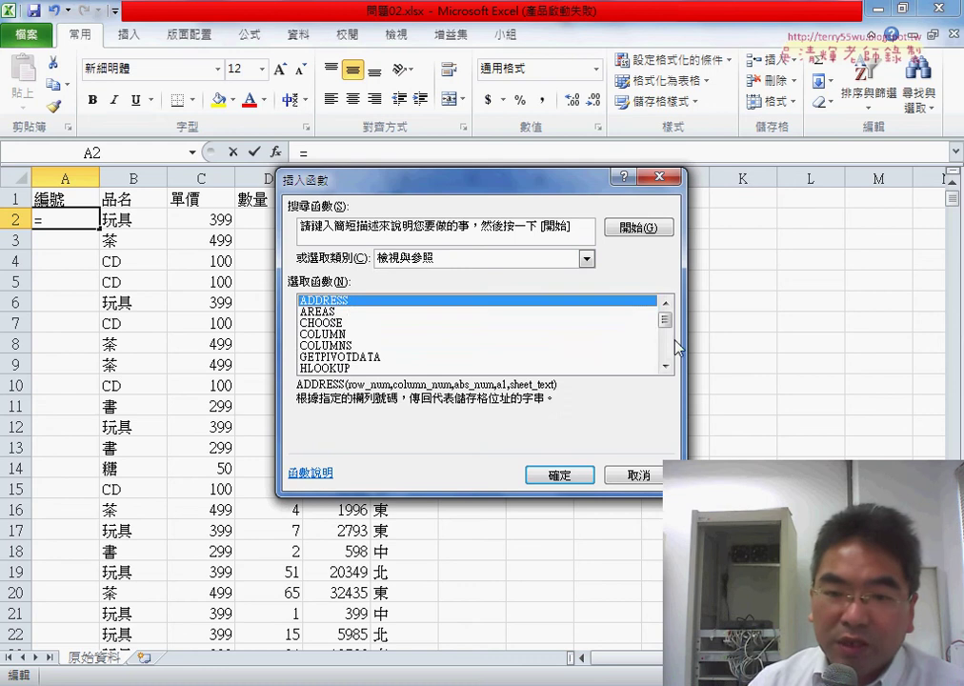
left_click(666, 370)
left_click(324, 323)
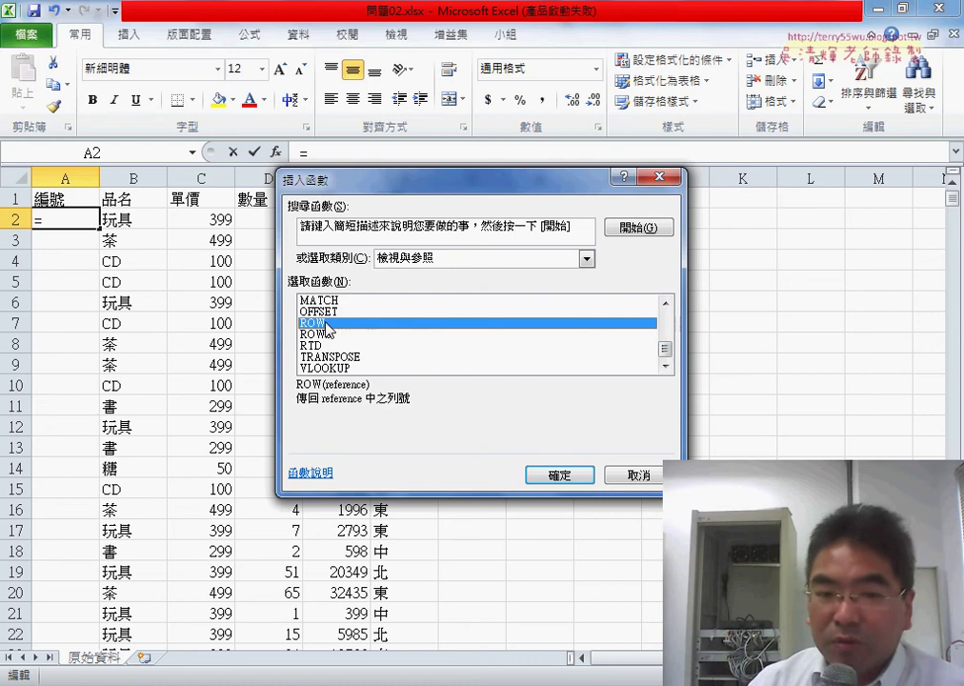
left_click(559, 474)
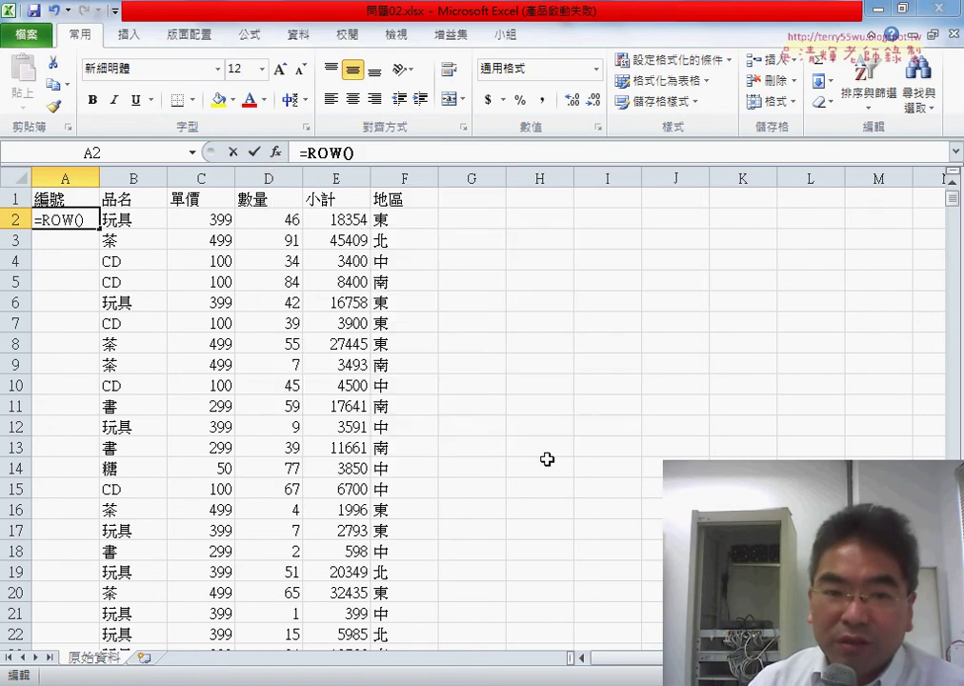
left_click(636, 419)
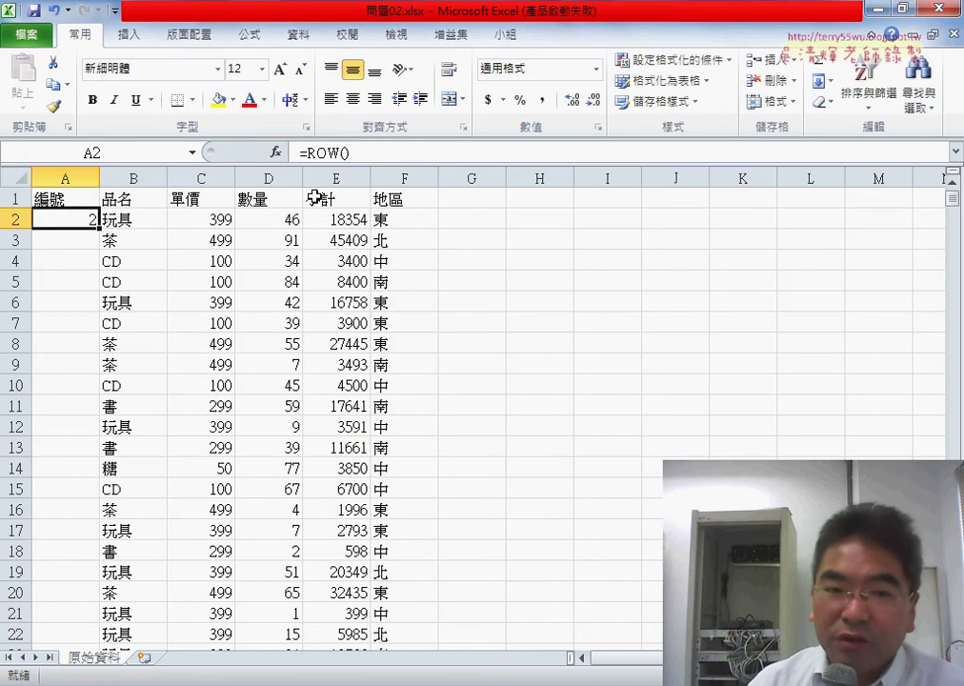
Append -1 so A2 reads =ROW()-1, then select ROW()-1 in the formula bar
left_click(370, 153)
type("-1")
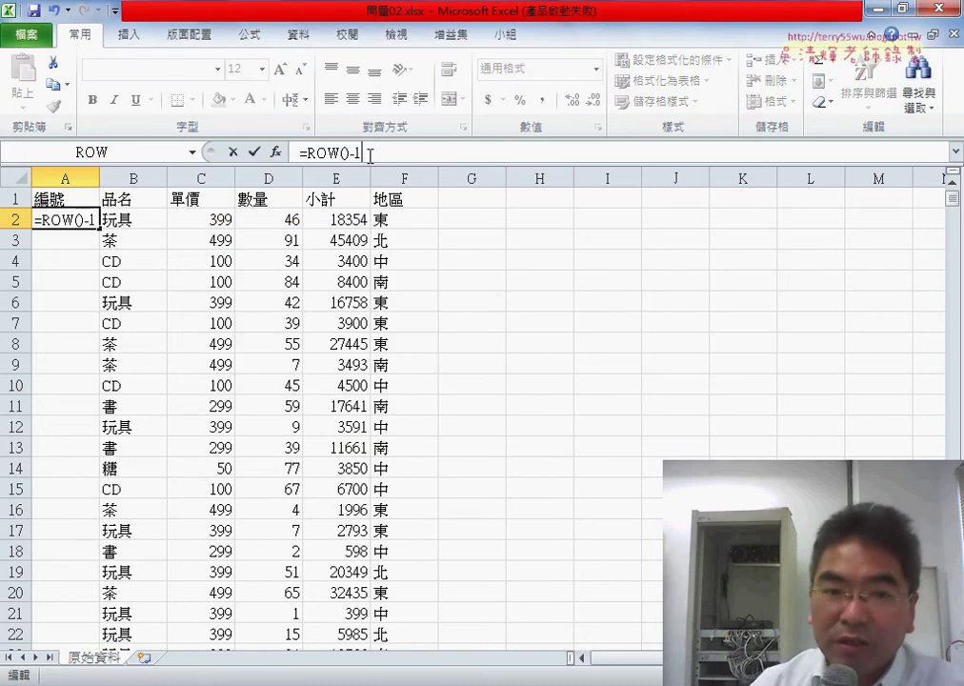
left_click(258, 154)
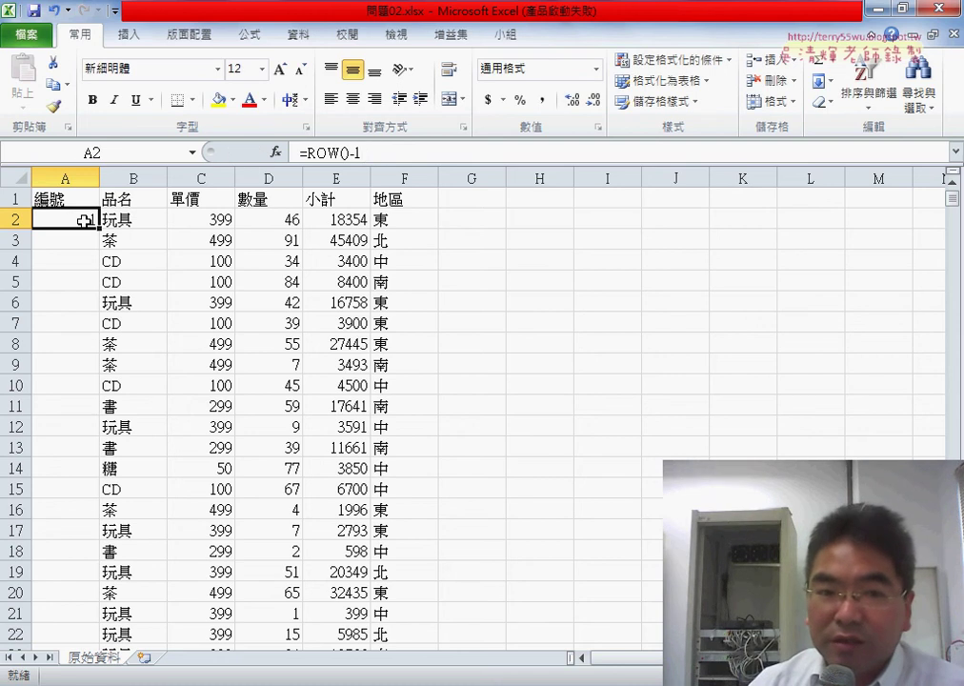
left_click_drag(307, 152, 382, 153)
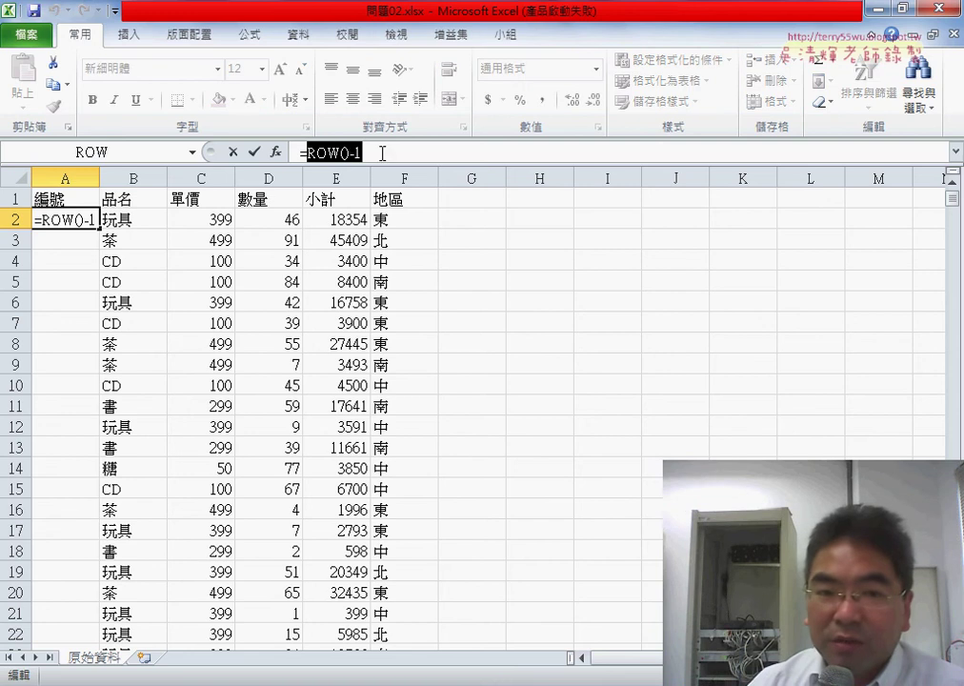
Cut ROW()-1 from A2's formula and insert the TEXT function from the 文字 category
right_click(345, 153)
left_click(424, 175)
left_click(276, 153)
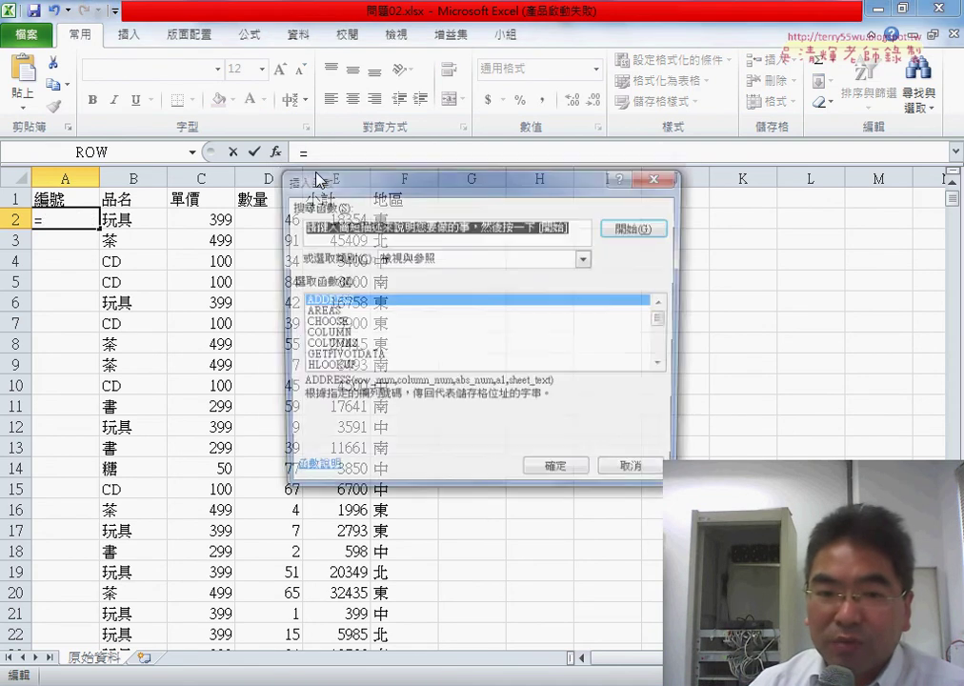
left_click(491, 259)
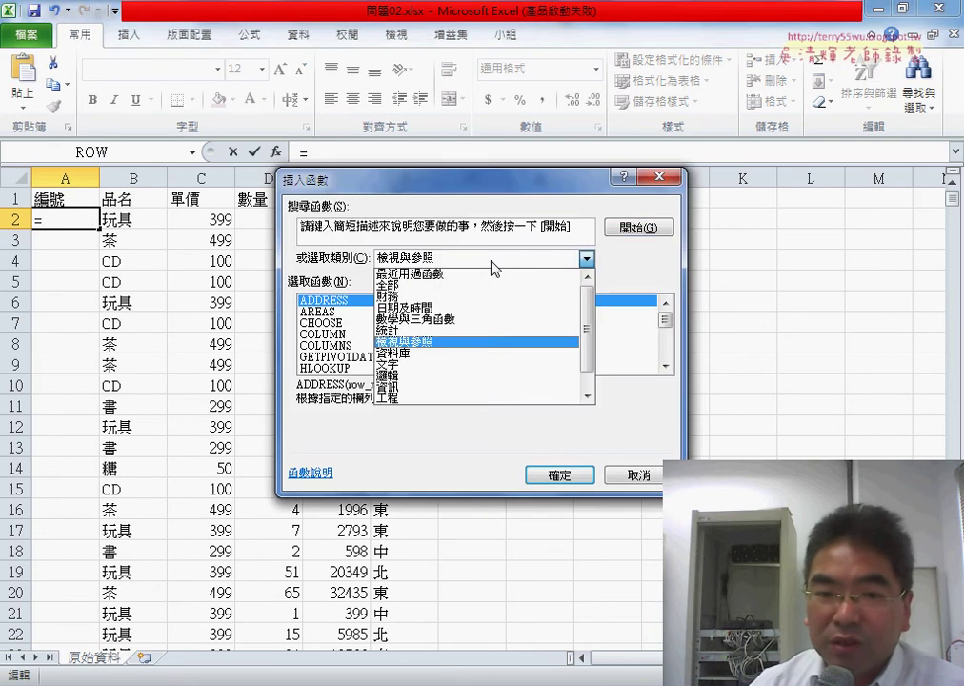
left_click(491, 364)
left_click_drag(665, 309, 671, 353)
left_click(322, 336)
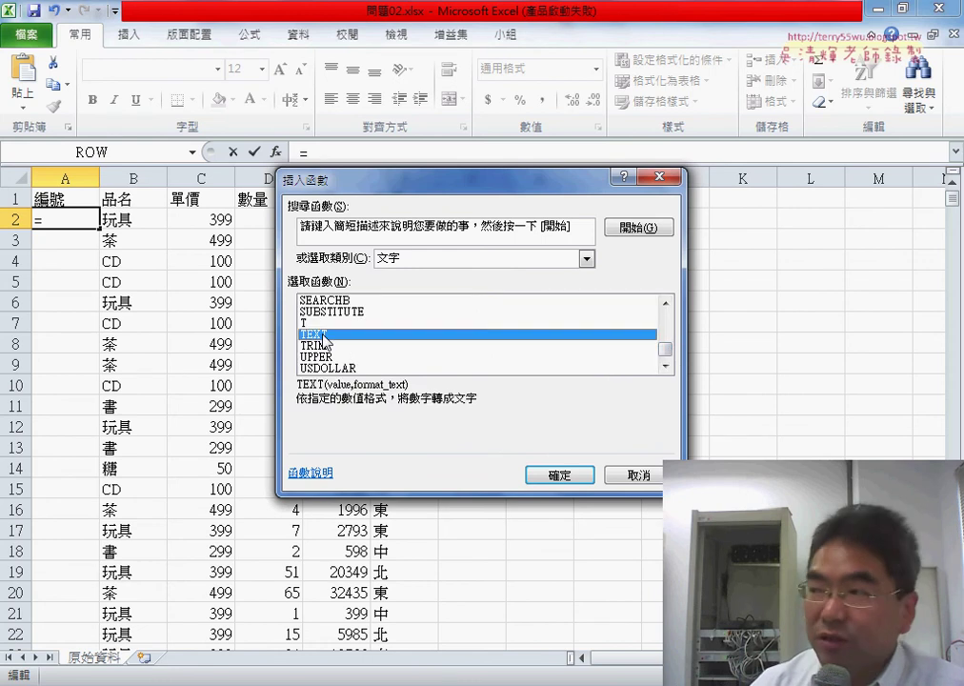
double_click(382, 336)
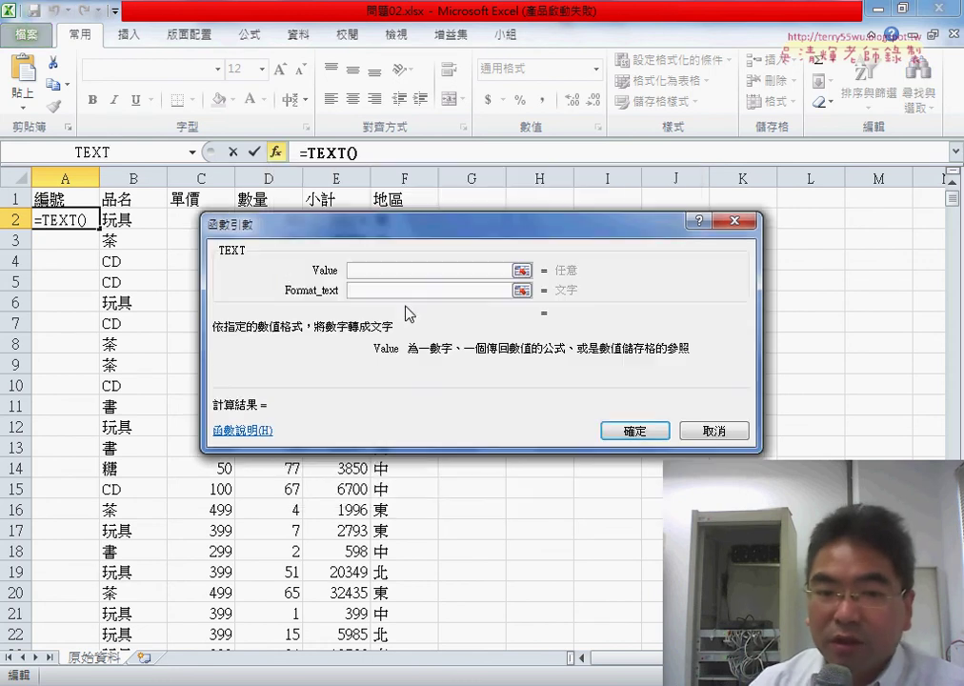
Set TEXT's Value to ROW()-1 and its Format_text to "0000"
right_click(395, 272)
left_click(434, 321)
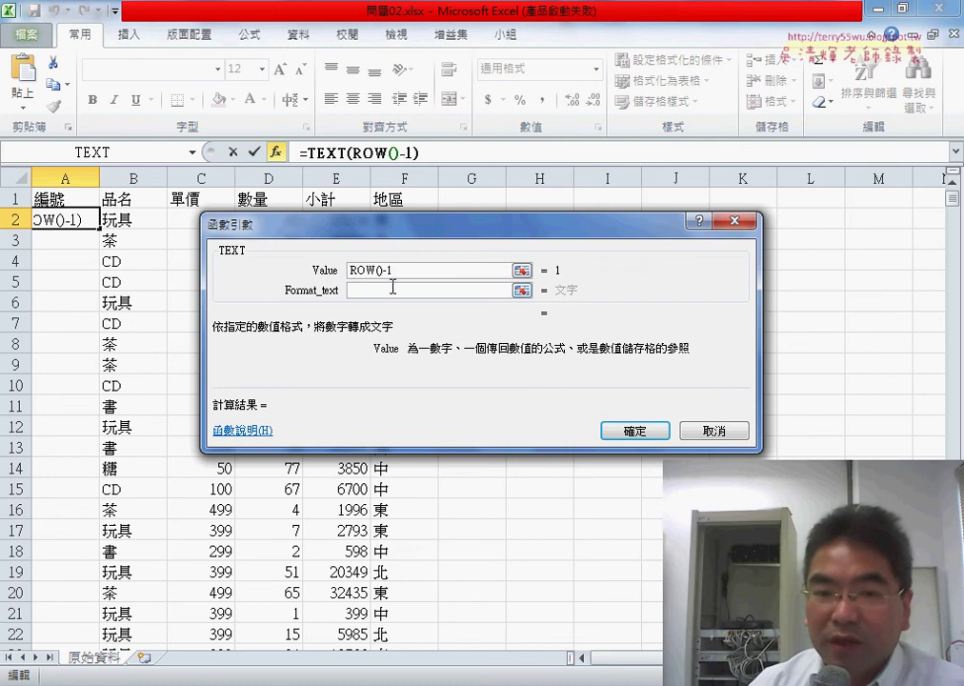
left_click(417, 291)
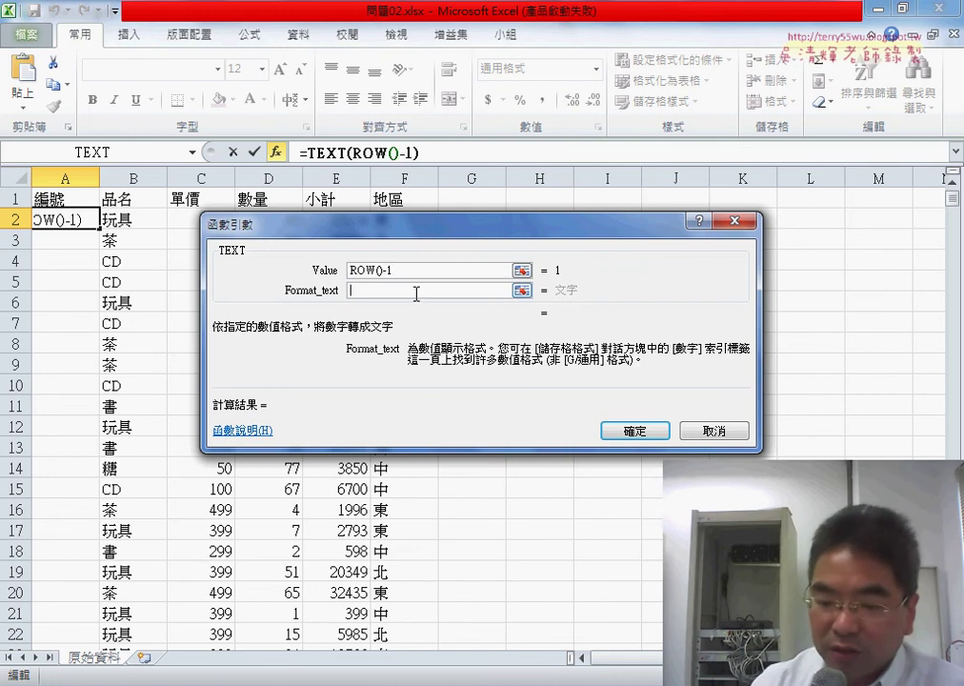
type("\"000")
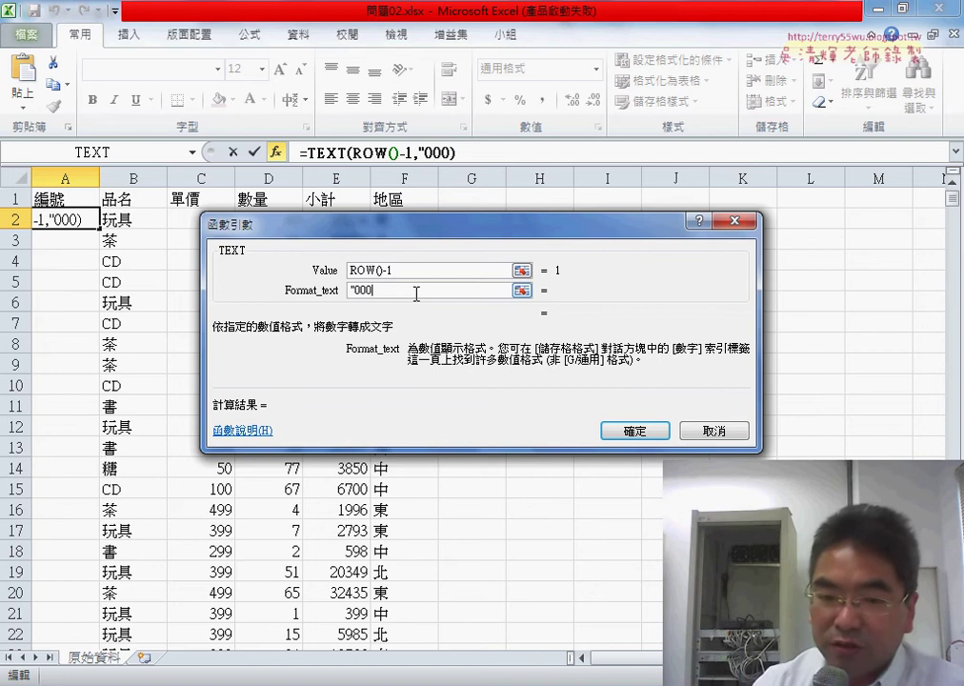
type("0\"")
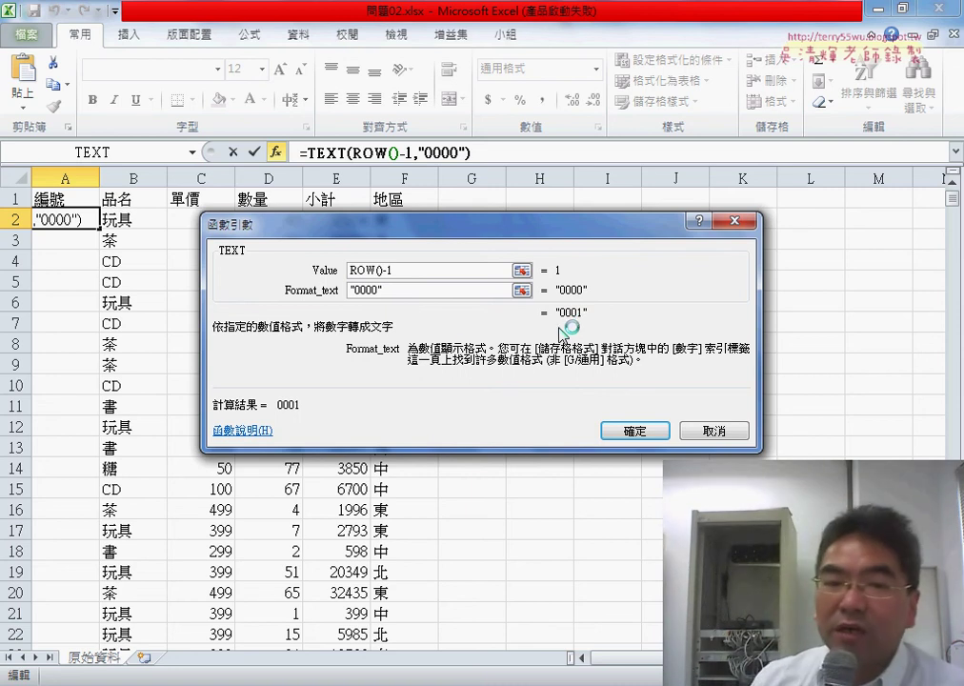
Open Excel Help for the TEXT function from its arguments dialog
left_click(254, 433)
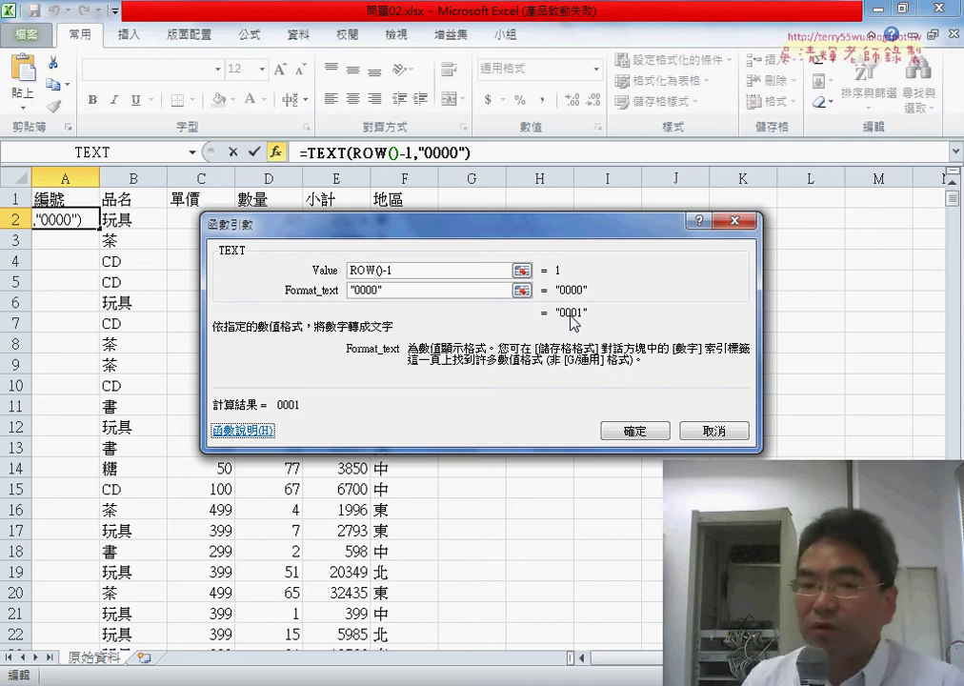
key("alt+h")
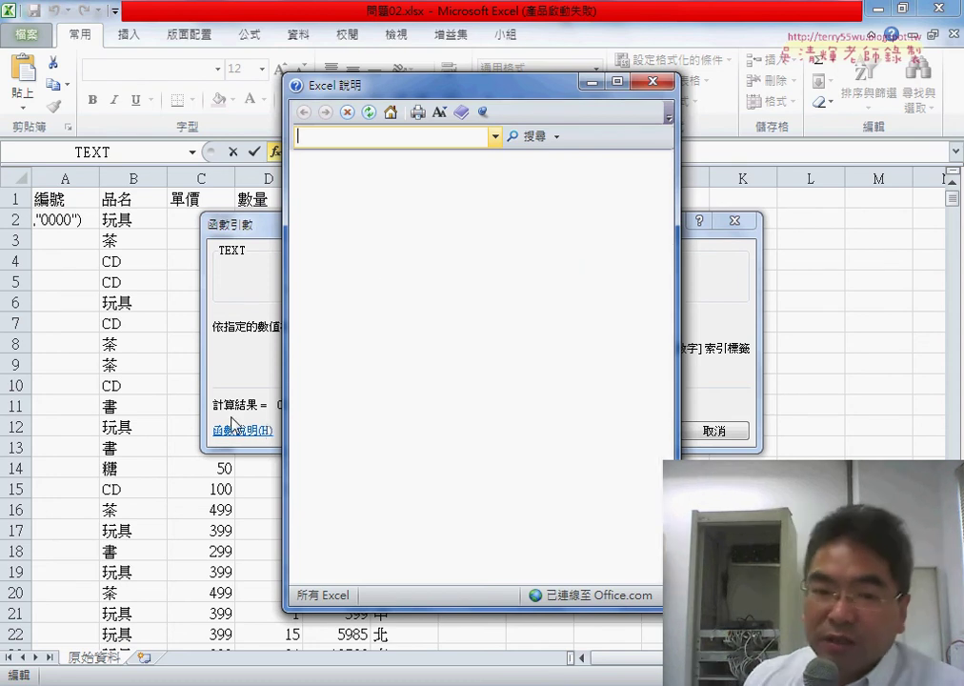
Load the TEXT help page, widen the Help window and move it up and left
left_click(232, 434)
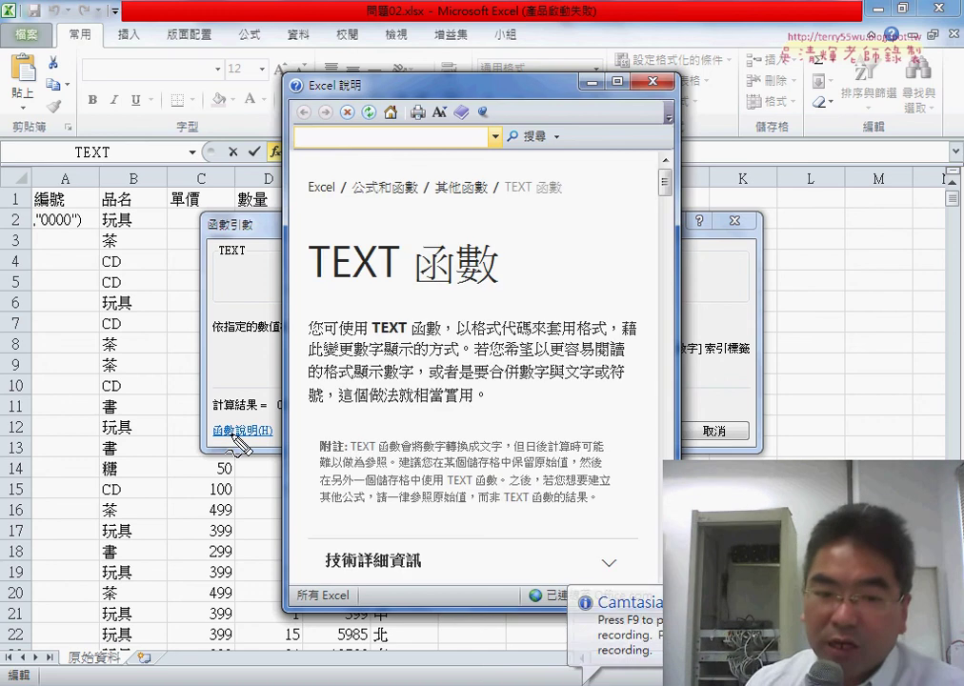
mouse_move(259, 441)
left_mouse_down()
mouse_move(219, 442)
mouse_move(258, 440)
left_mouse_up()
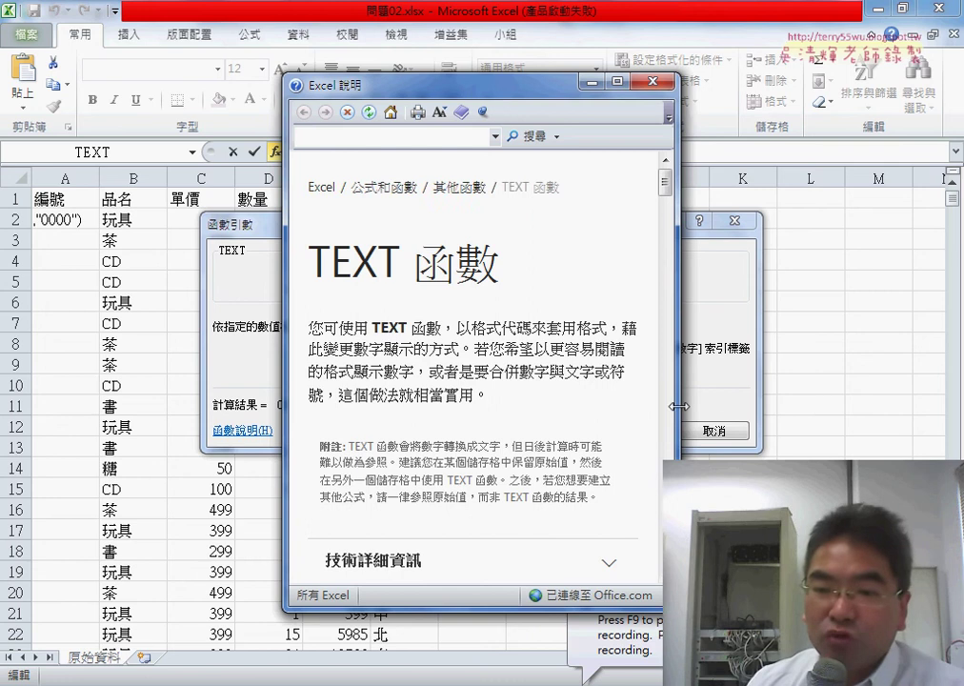
left_click_drag(679, 407, 955, 407)
left_click_drag(509, 91, 318, 76)
left_click_drag(753, 178, 755, 226)
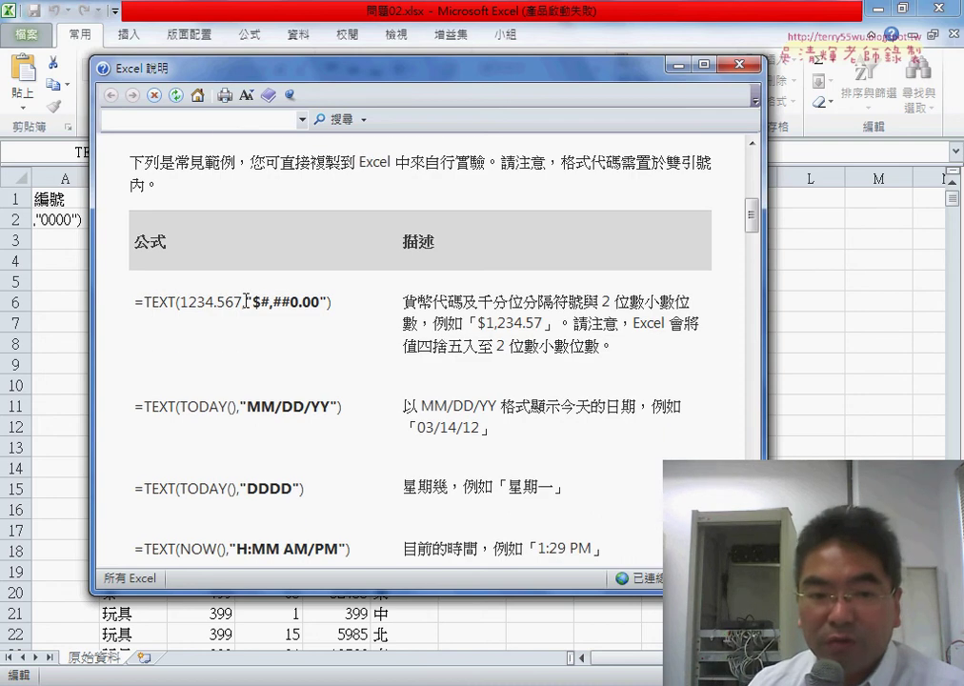
Annotate the examples: $#,##0.00 giving $1,234.57, MM/DD/YY dates and the DDDD weekday code
left_click_drag(246, 301, 328, 303)
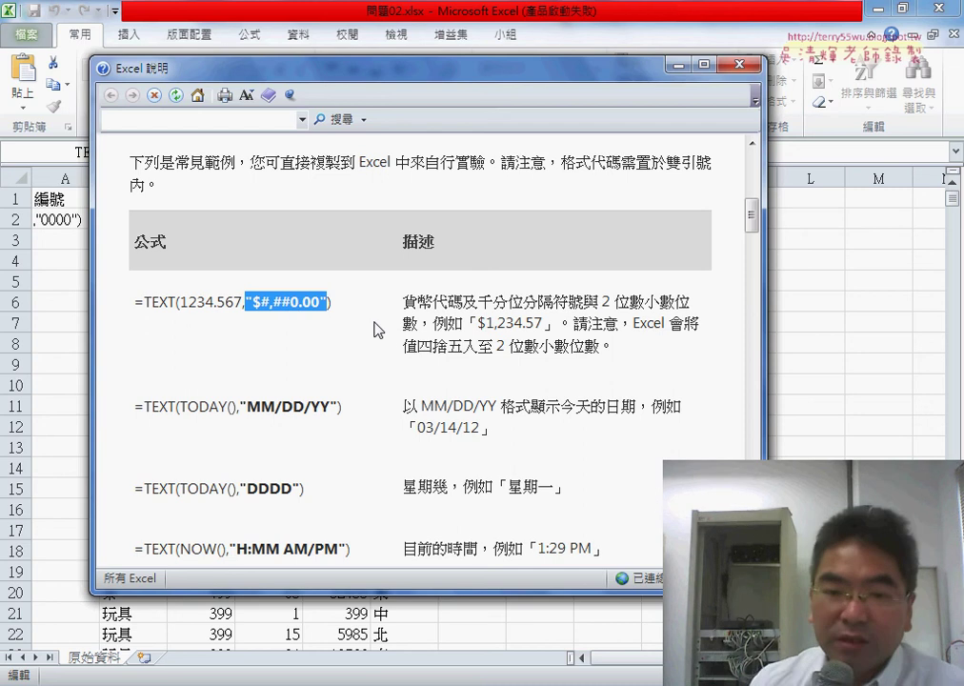
mouse_move(298, 312)
left_mouse_down()
mouse_move(391, 335)
mouse_move(537, 336)
left_mouse_up()
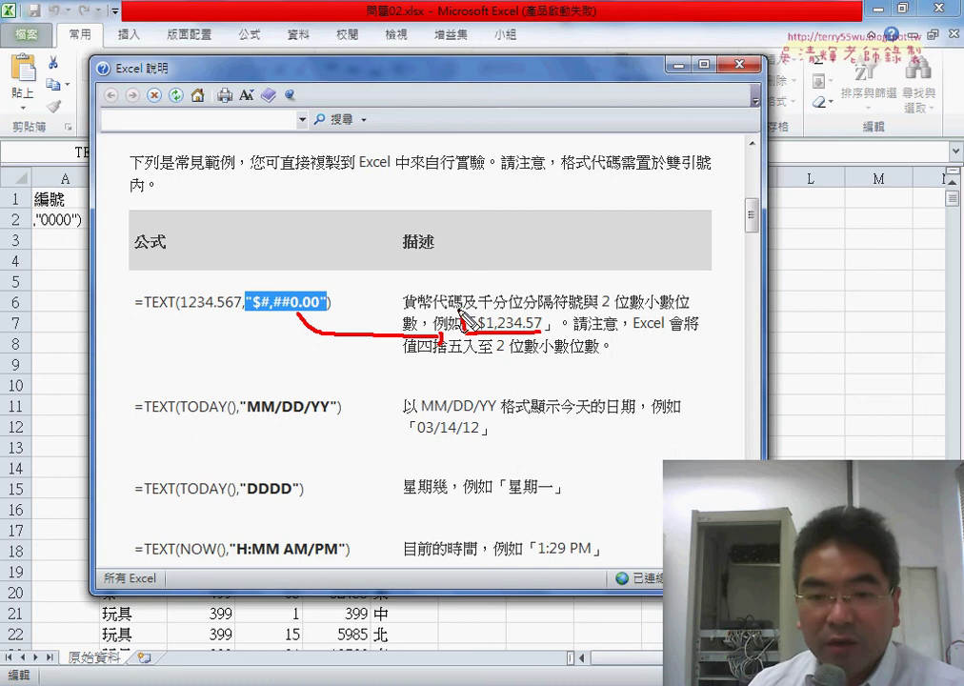
left_click_drag(465, 318, 546, 332)
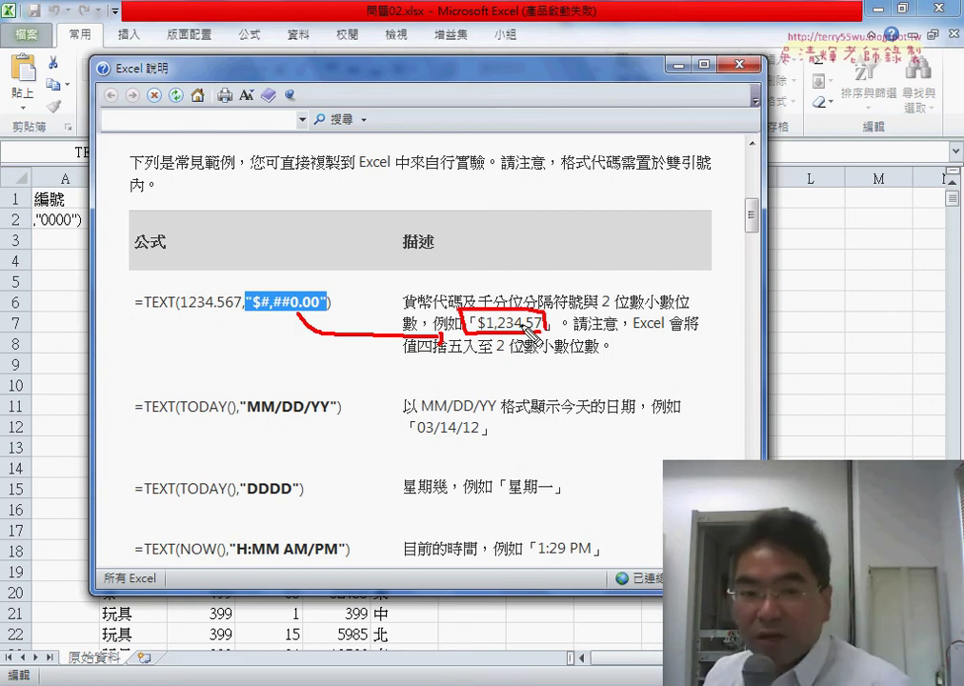
left_click_drag(181, 311, 238, 311)
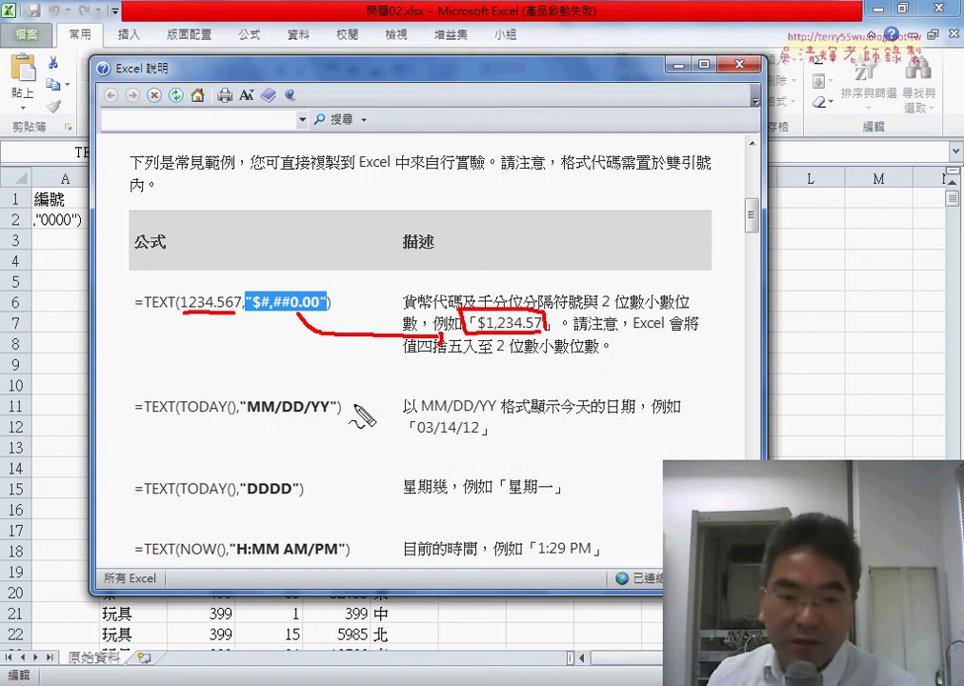
left_click_drag(183, 416, 227, 416)
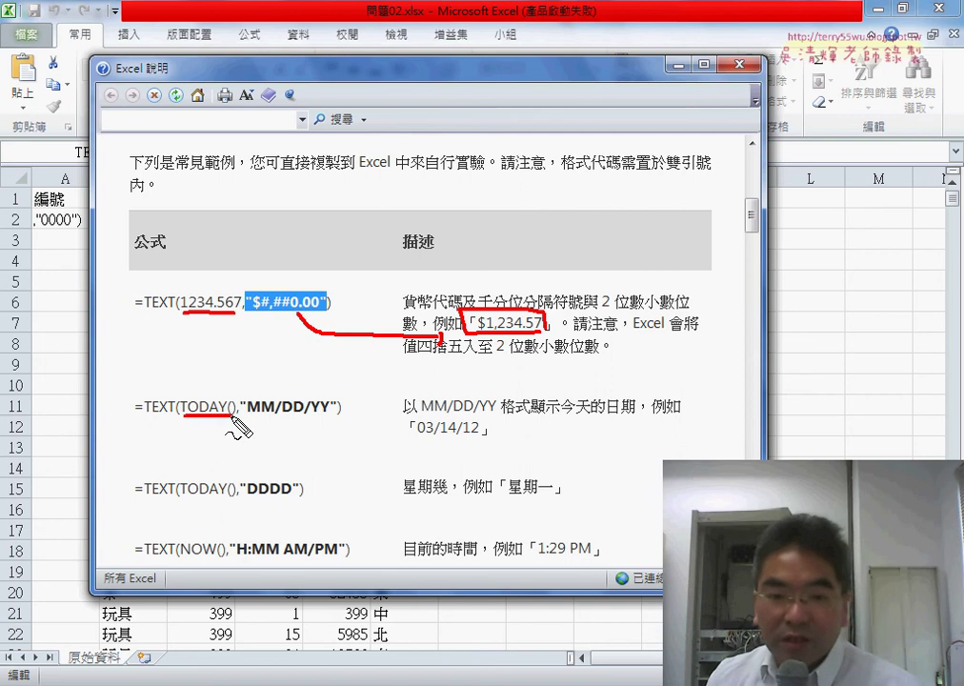
mouse_move(422, 436)
left_mouse_down()
mouse_move(465, 437)
mouse_move(410, 419)
left_mouse_up()
left_click_drag(252, 416, 333, 420)
left_click_drag(246, 496, 292, 496)
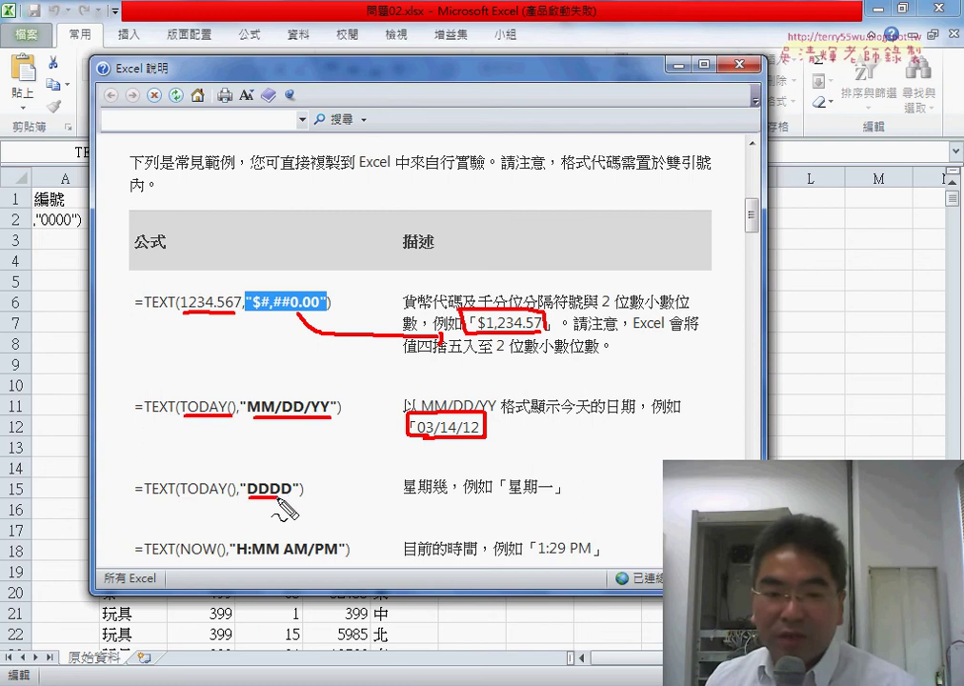
left_click_drag(507, 496, 555, 495)
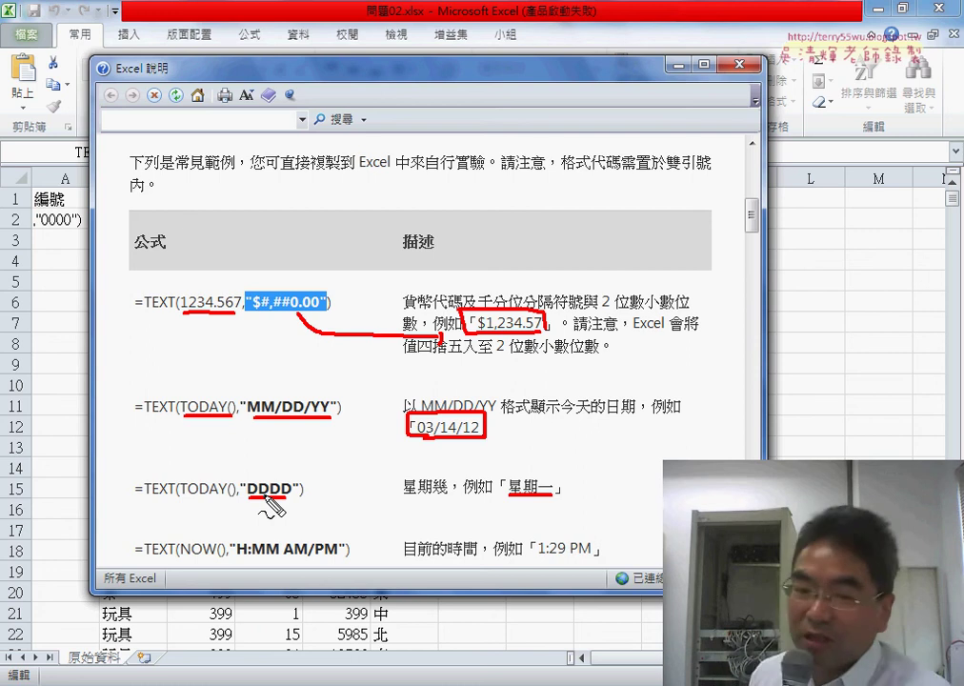
Clear the annotations and read down to the 下載我們的範例 and 其他可用的格式代碼 sections
key("Escape")
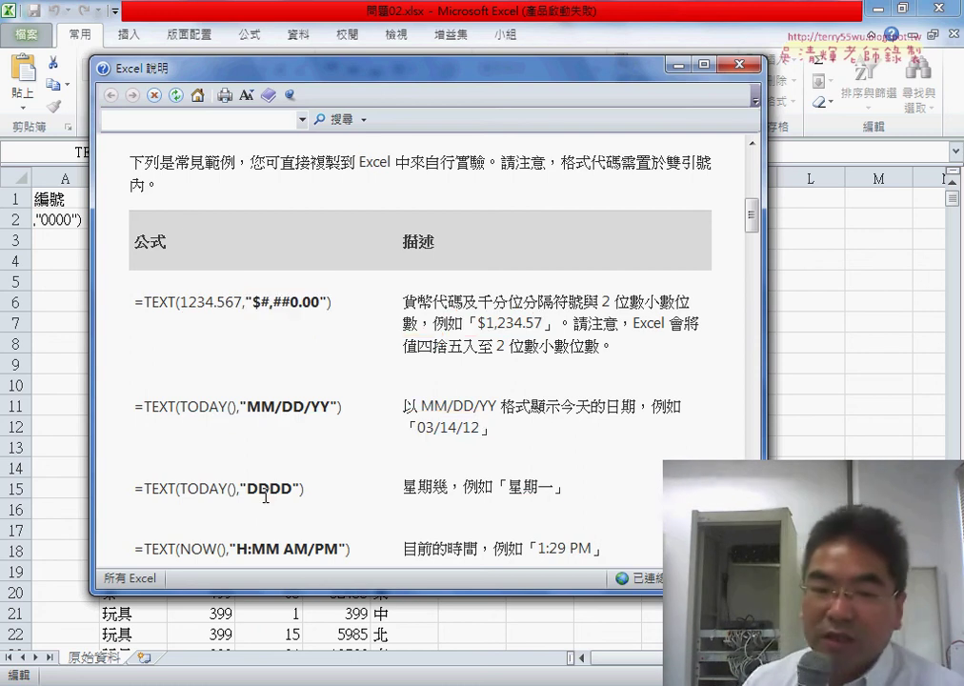
scroll(491, 426, "down", 4)
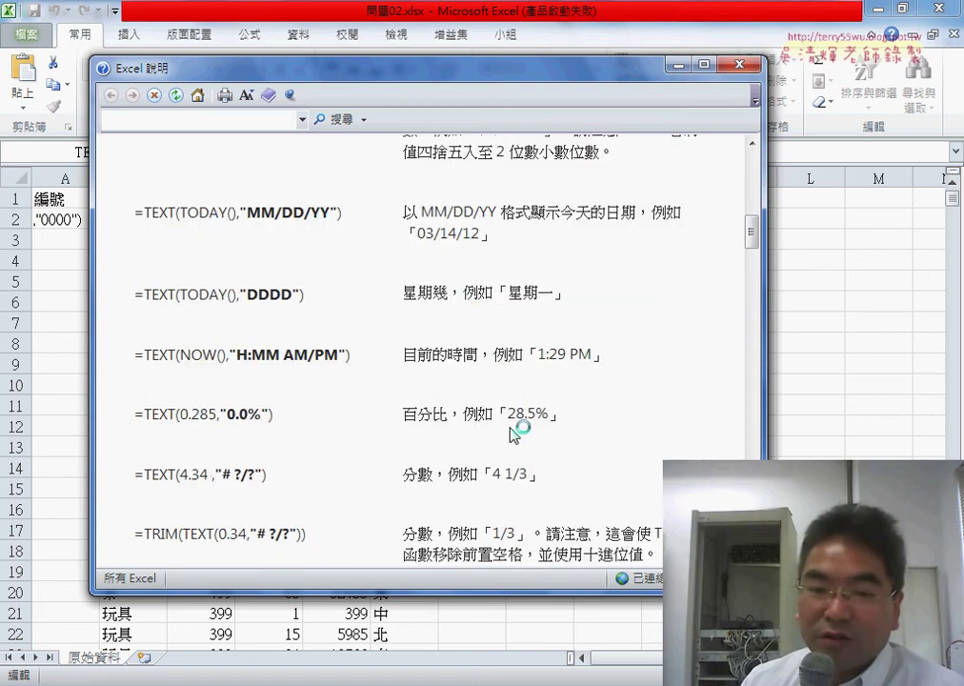
scroll(275, 307, "down", 2)
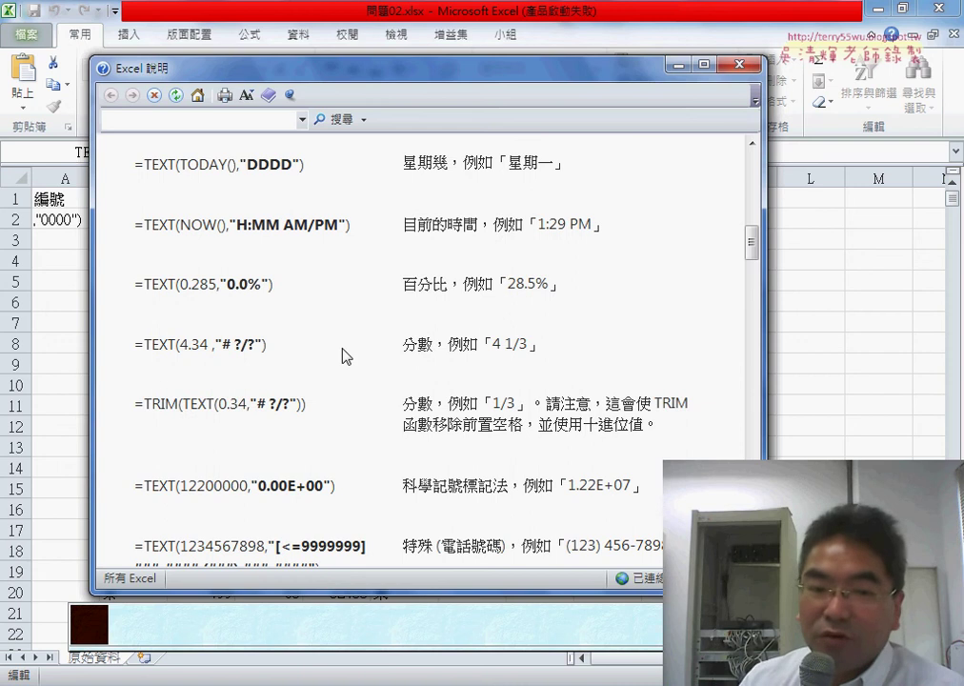
scroll(344, 354, "down", 3)
scroll(338, 358, "down", 3)
scroll(333, 360, "down", 5)
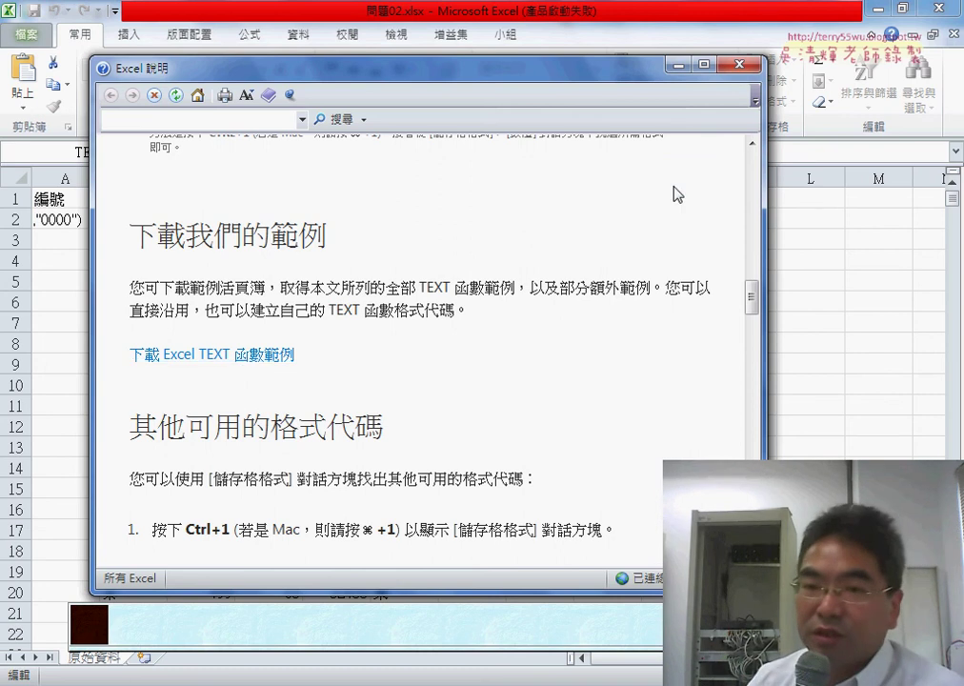
Close Help, confirm =TEXT(ROW()-1,"0000") in A2 and fill it down the 編號 column
left_click(740, 66)
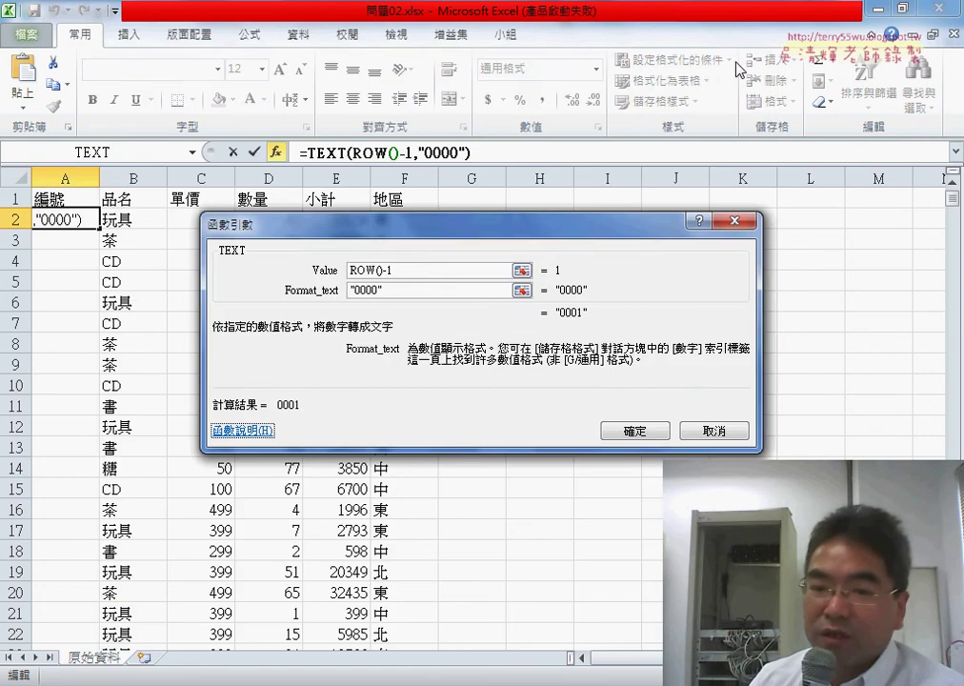
left_click(657, 441)
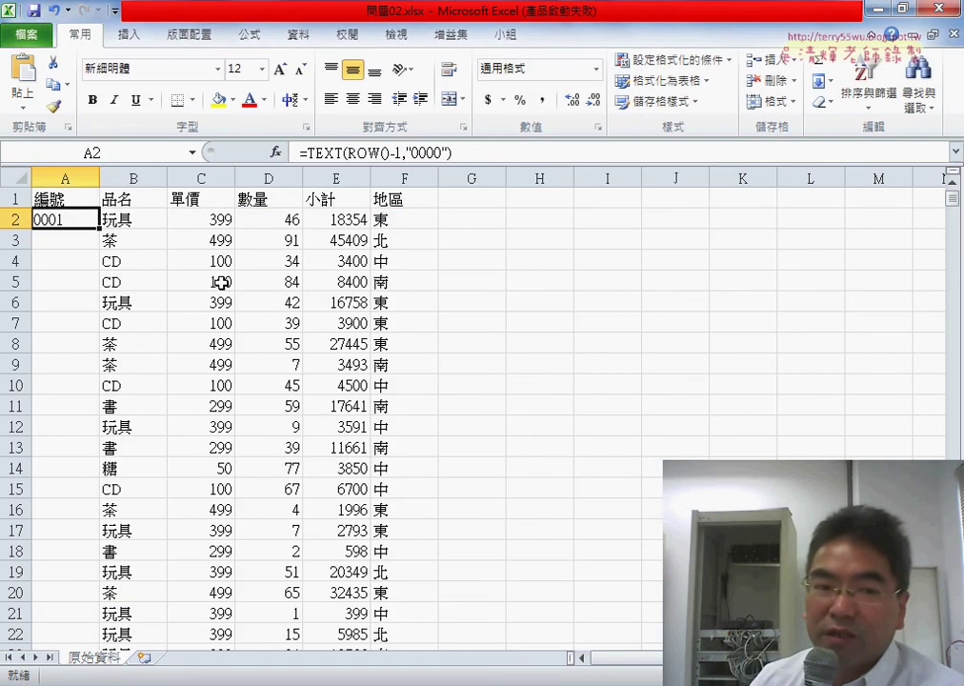
double_click(107, 232)
Verify the last record in row 1239 shows 1238, then return to the top of the sheet
scroll(101, 330, "down", 5)
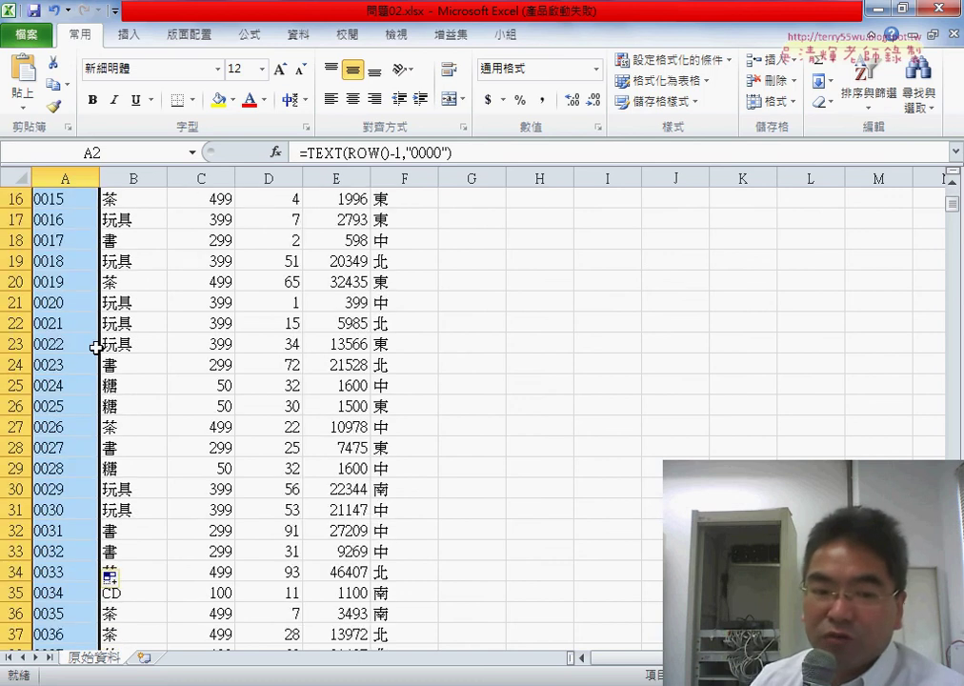
scroll(98, 338, "down", 12)
scroll(97, 338, "down", 5)
scroll(95, 348, "down", 11)
scroll(95, 348, "down", 4)
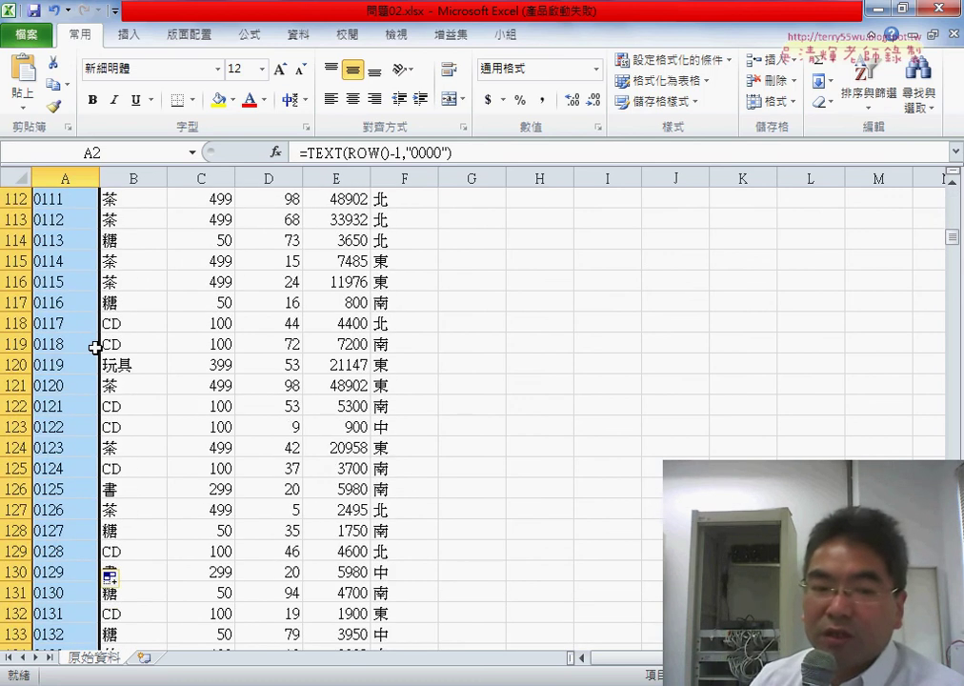
scroll(95, 344, "down", 13)
scroll(140, 362, "down", 4)
scroll(237, 372, "down", 9)
scroll(236, 371, "down", 8)
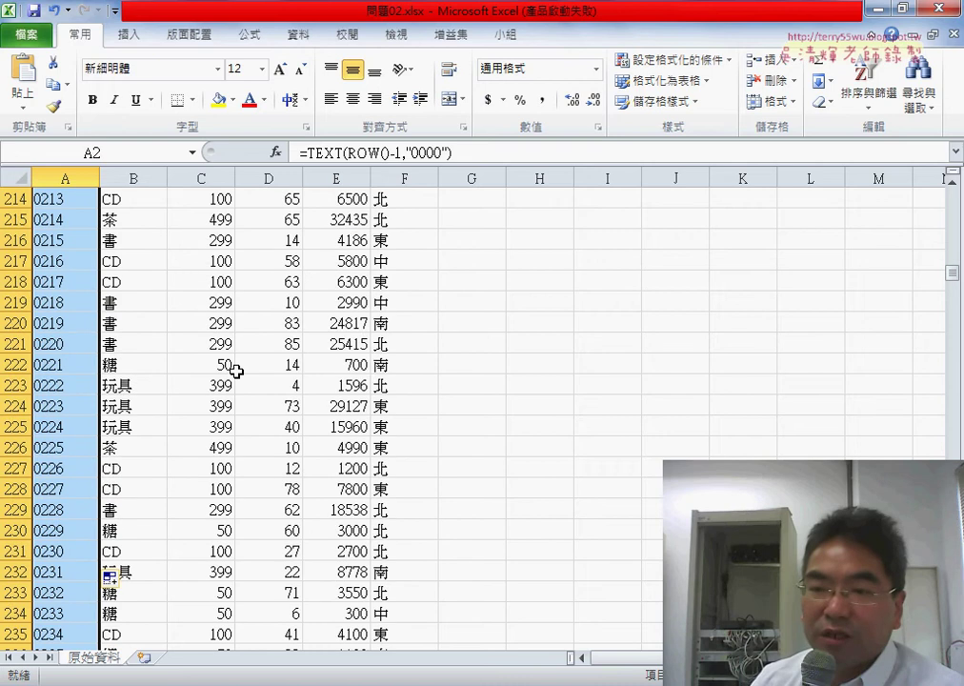
scroll(315, 372, "down", 9)
left_click_drag(955, 296, 956, 458)
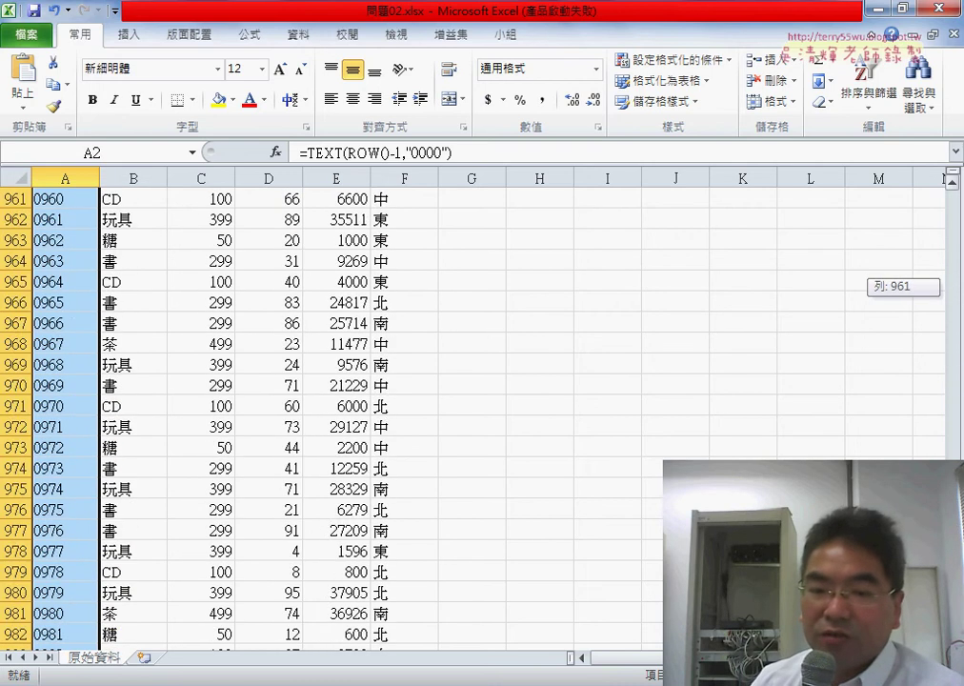
left_click_drag(956, 458, 956, 481)
scroll(200, 306, "down", 1)
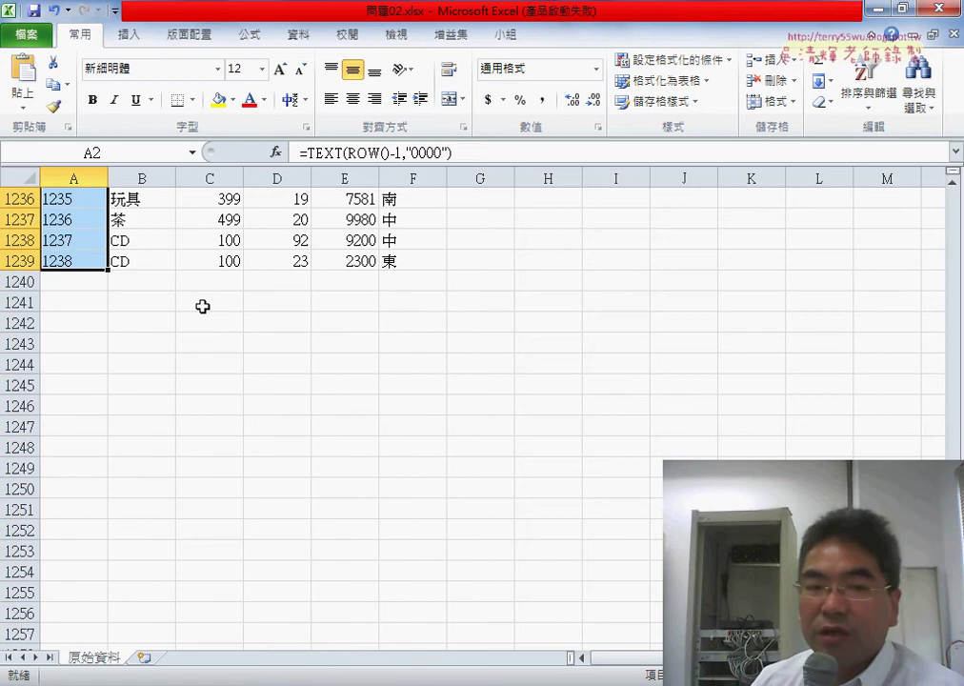
left_click_drag(73, 260, 412, 262)
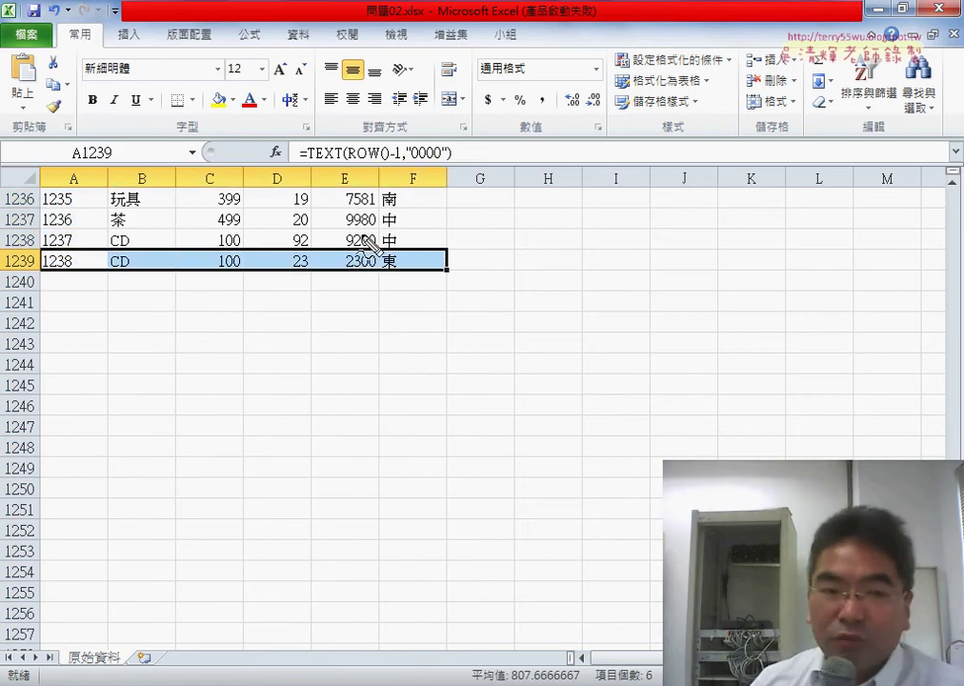
left_click_drag(31, 274, 424, 284)
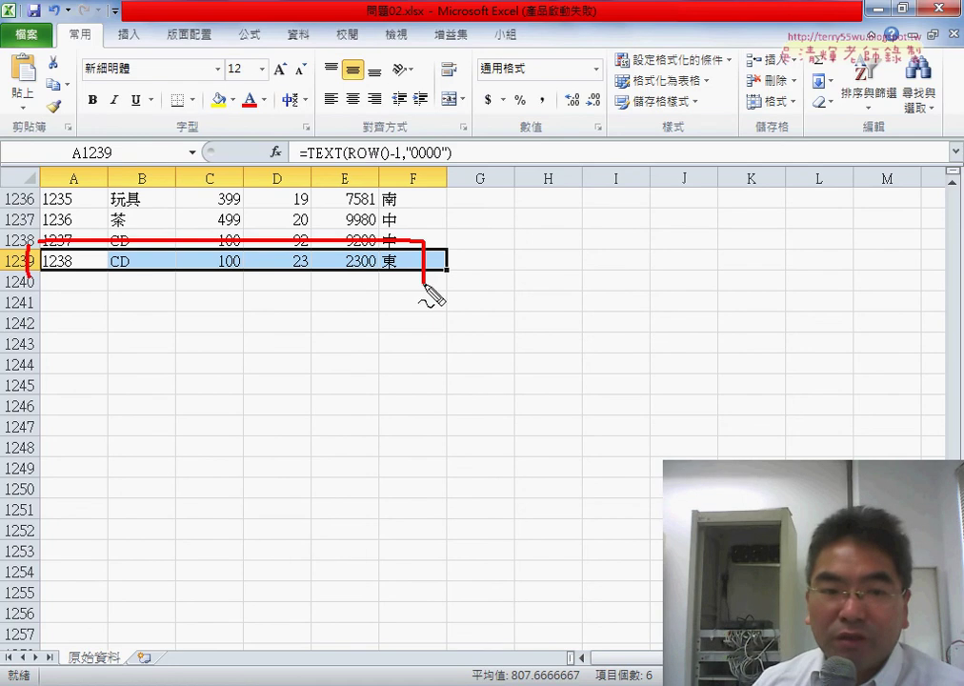
left_click_drag(47, 286, 408, 295)
mouse_move(561, 250)
left_mouse_down()
mouse_move(467, 259)
mouse_move(484, 268)
left_mouse_up()
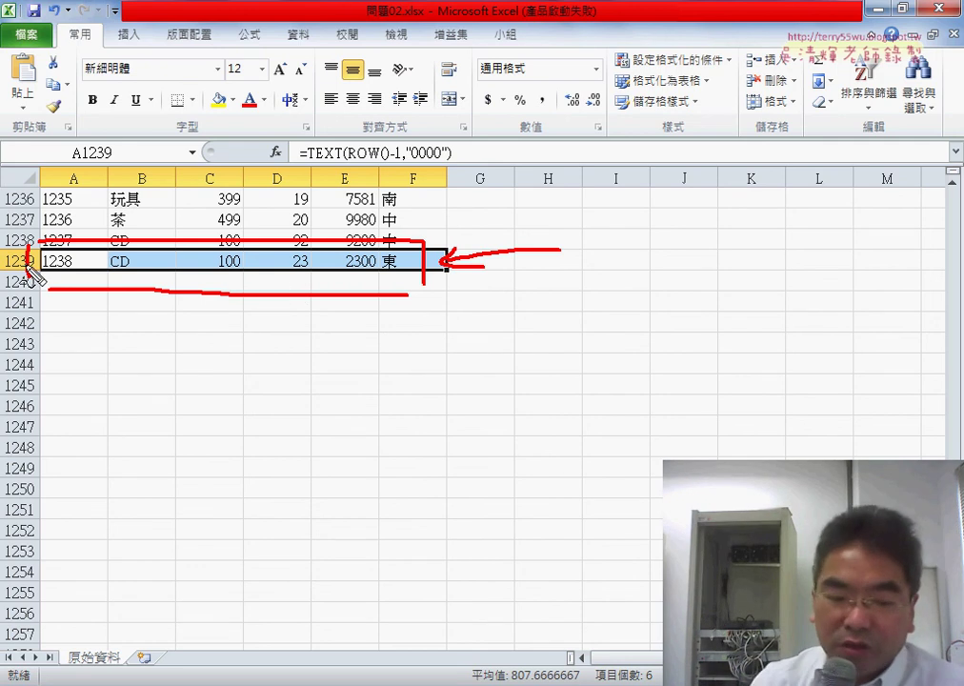
key("Escape")
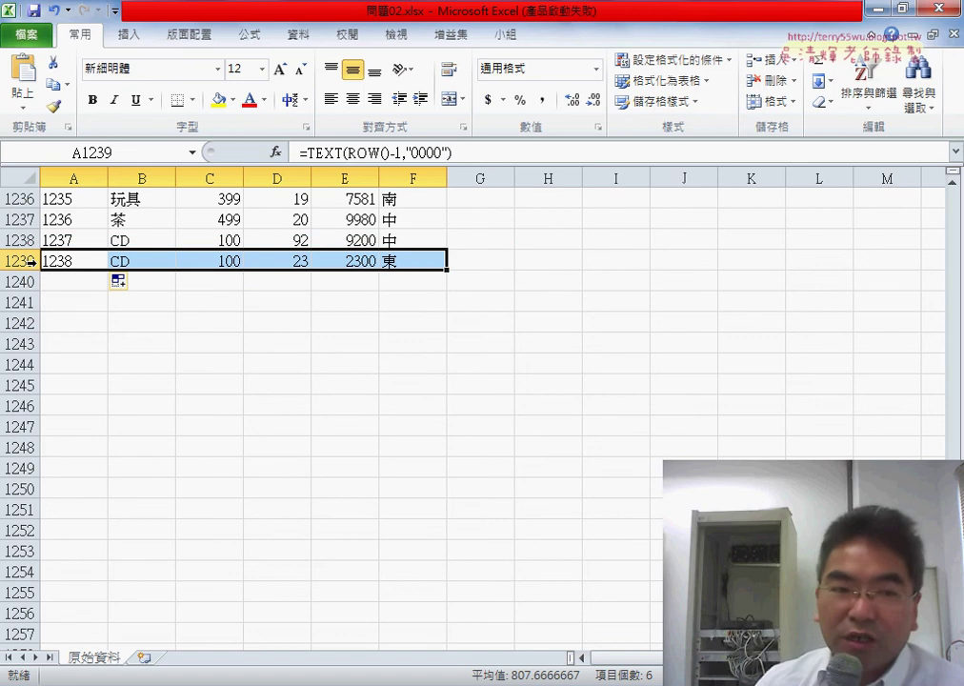
key("ctrl+Home")
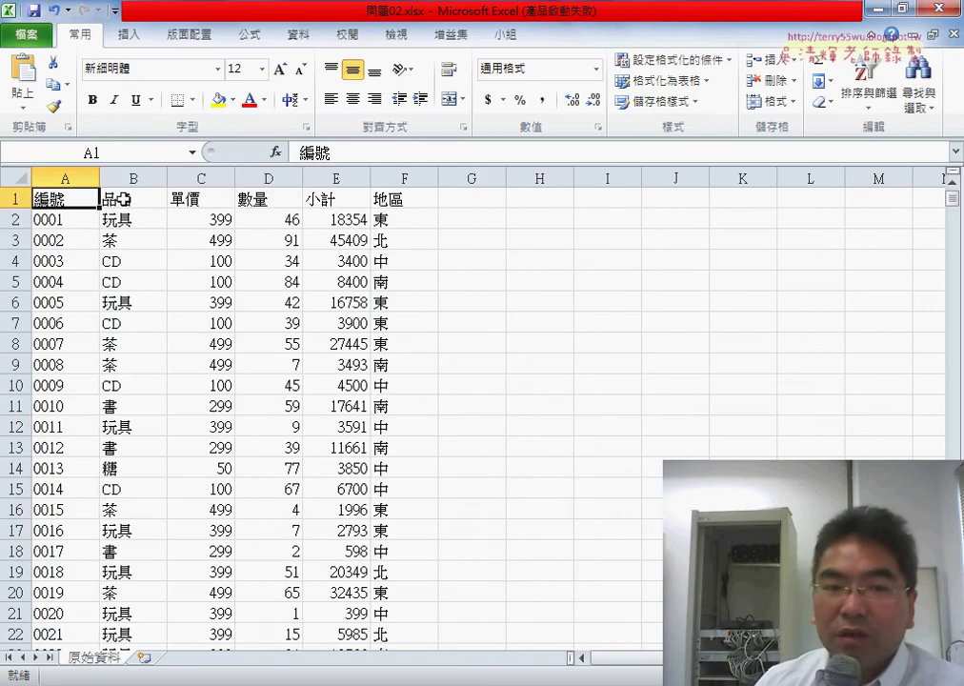
left_click(133, 197)
left_click(205, 199)
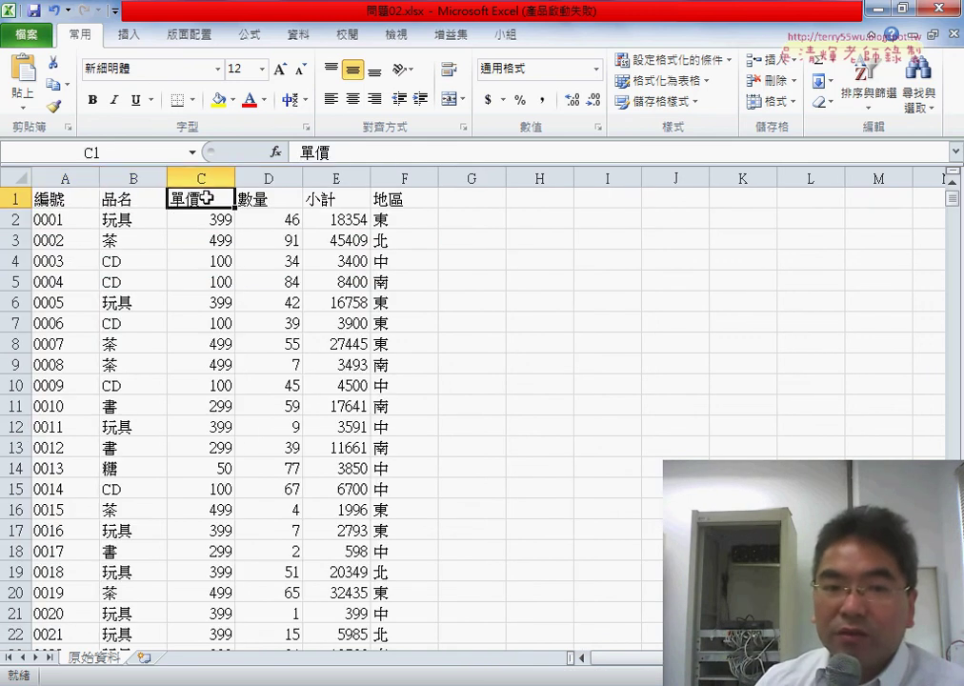
left_click(271, 197)
left_click(308, 197)
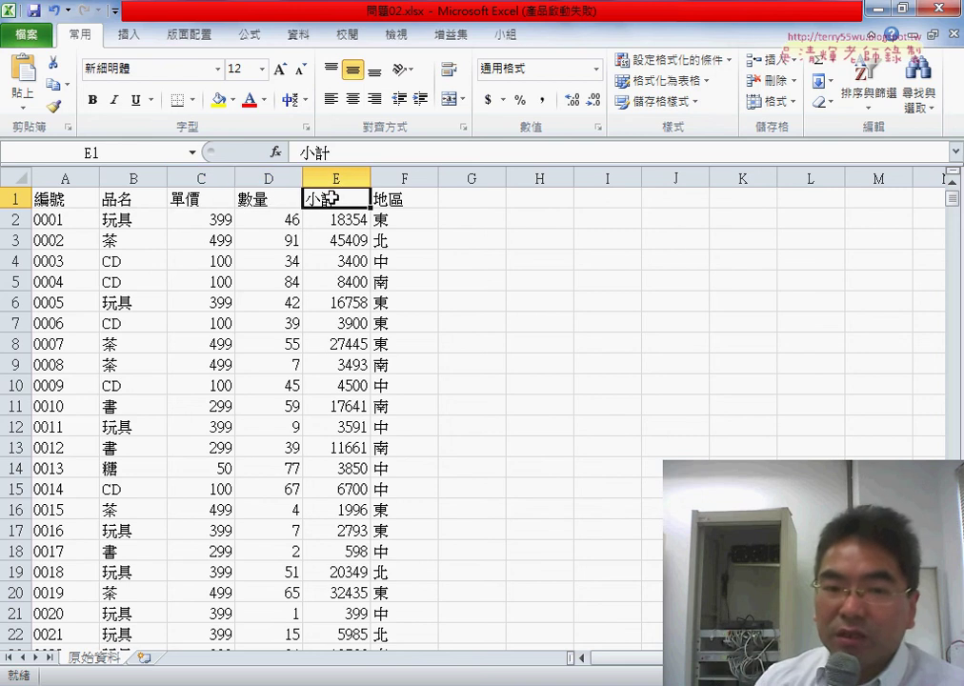
left_click(420, 197)
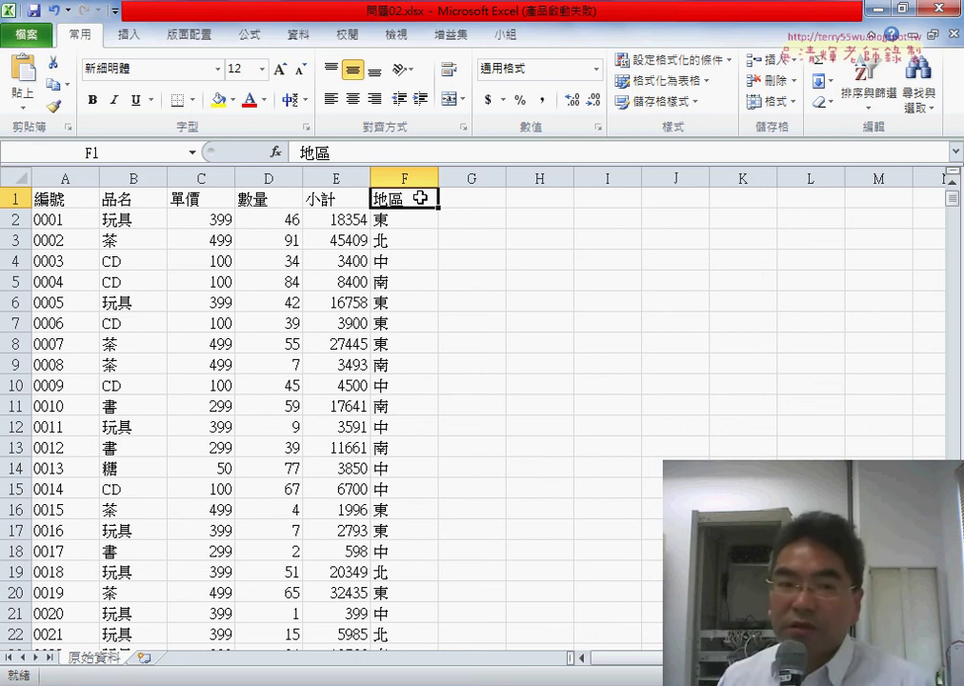
left_click(128, 199)
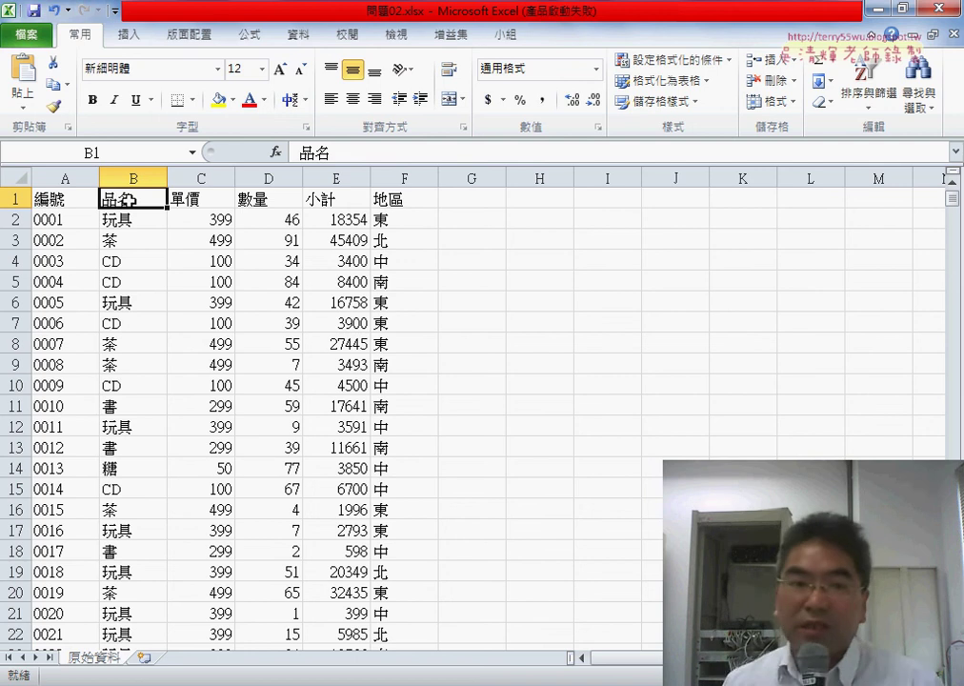
Add a new worksheet named 品名 beside 原始資料
double_click(128, 200)
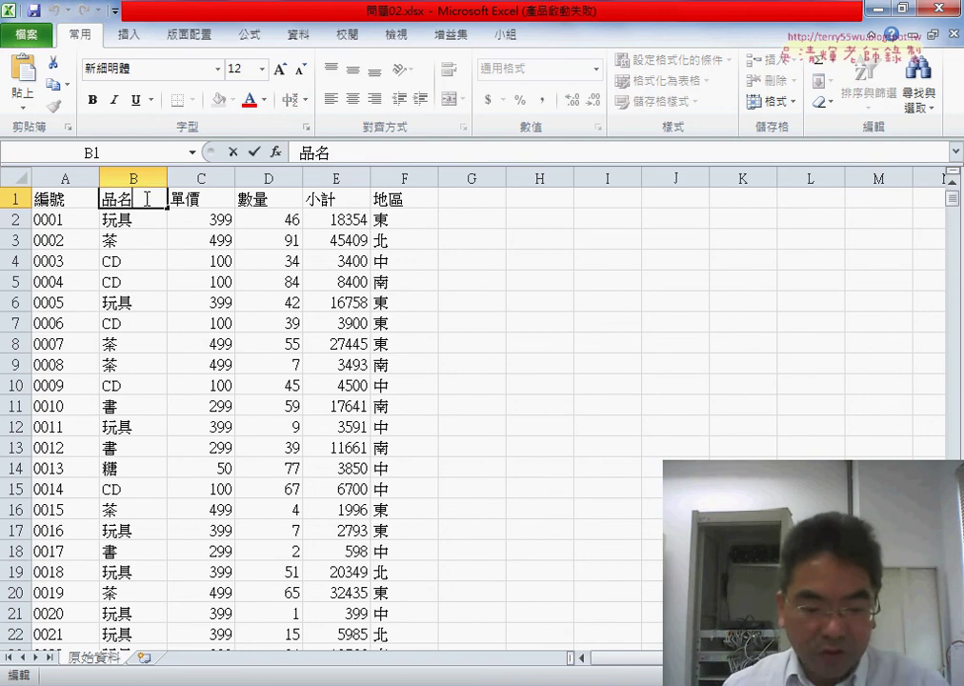
double_click(133, 199)
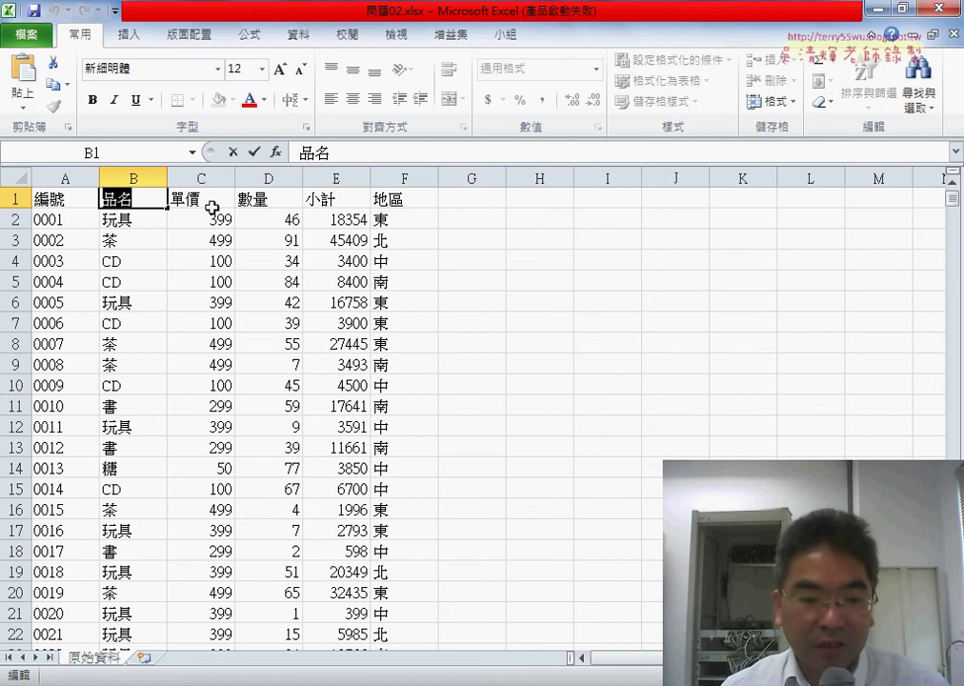
key("Escape")
left_click(158, 658)
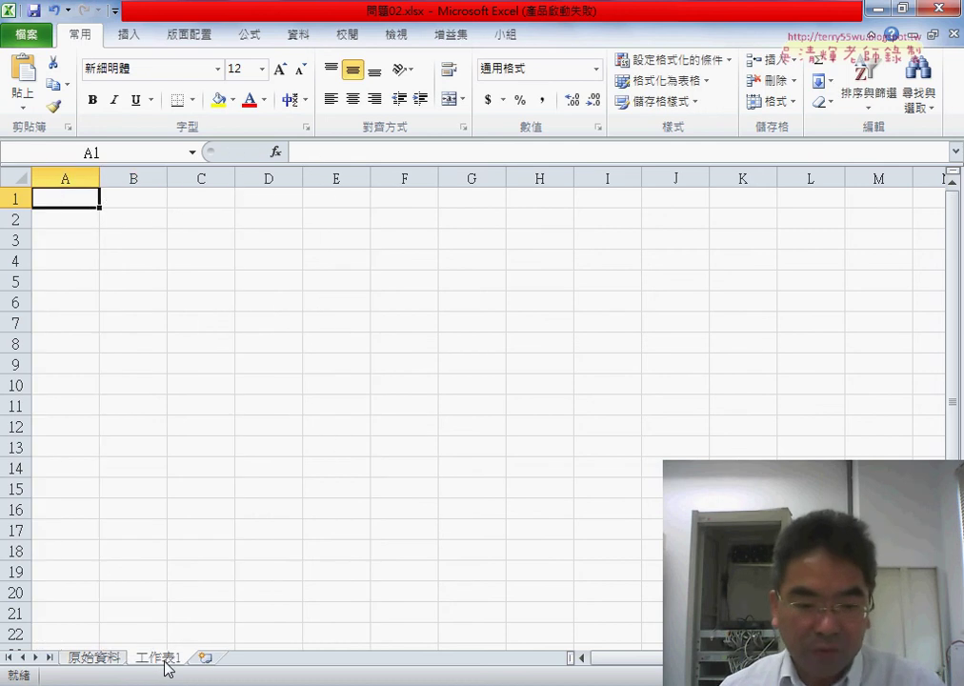
double_click(165, 659)
type("品名")
Copy the 品名 product column from 原始資料 into column A of the 品名 sheet
left_click(95, 658)
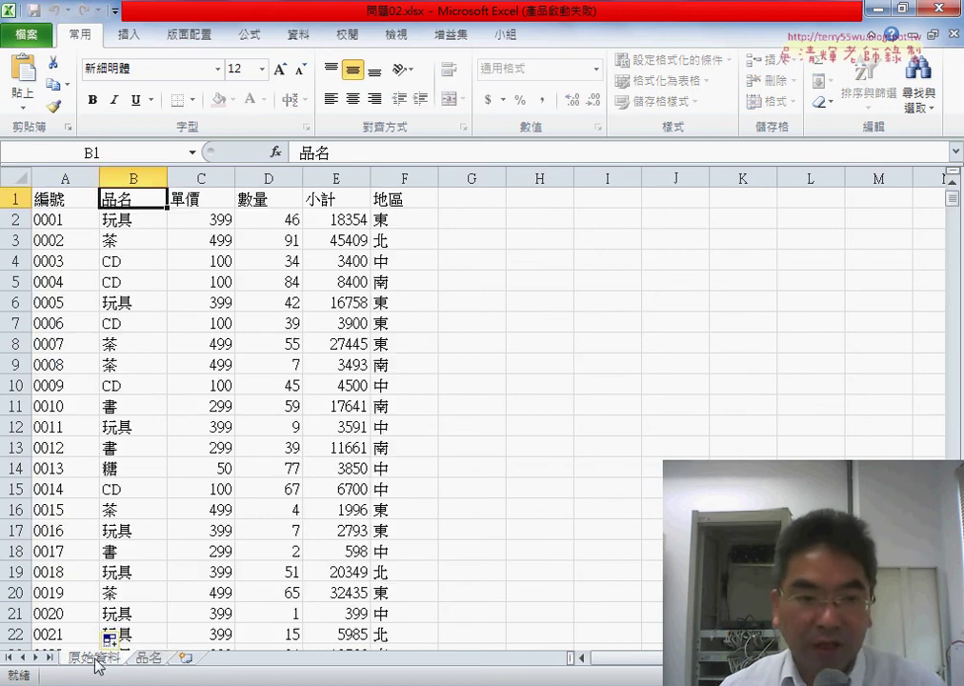
left_click(133, 178)
key("ctrl+c")
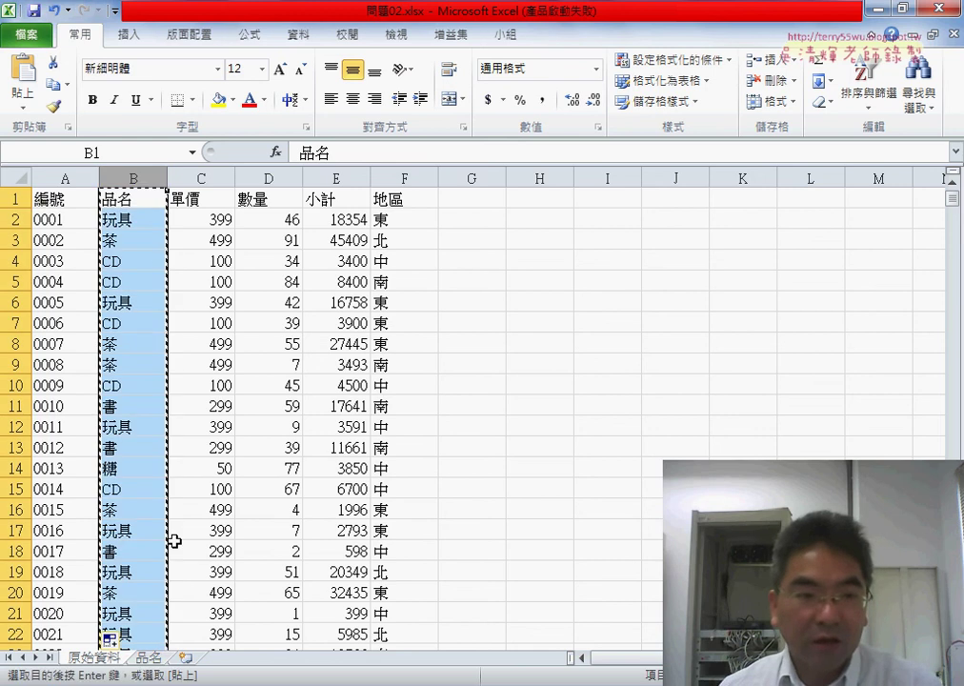
left_click(148, 657)
key("ctrl+v")
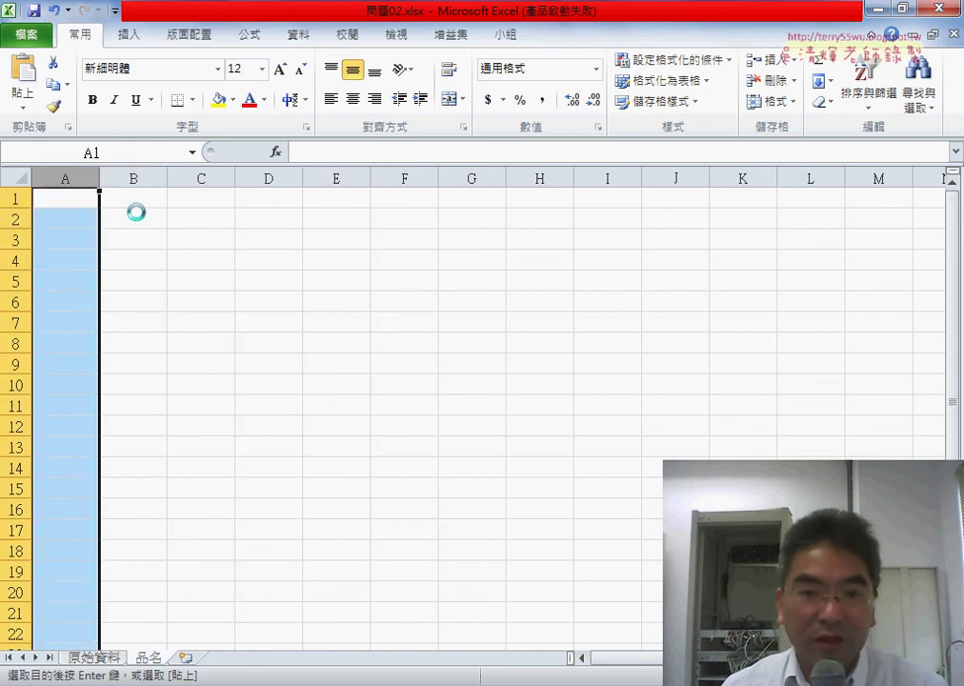
Remove duplicate product names, treating row 1 as headers, leaving 玩具, 茶, CD, 書, 糖, then select them
left_click(300, 36)
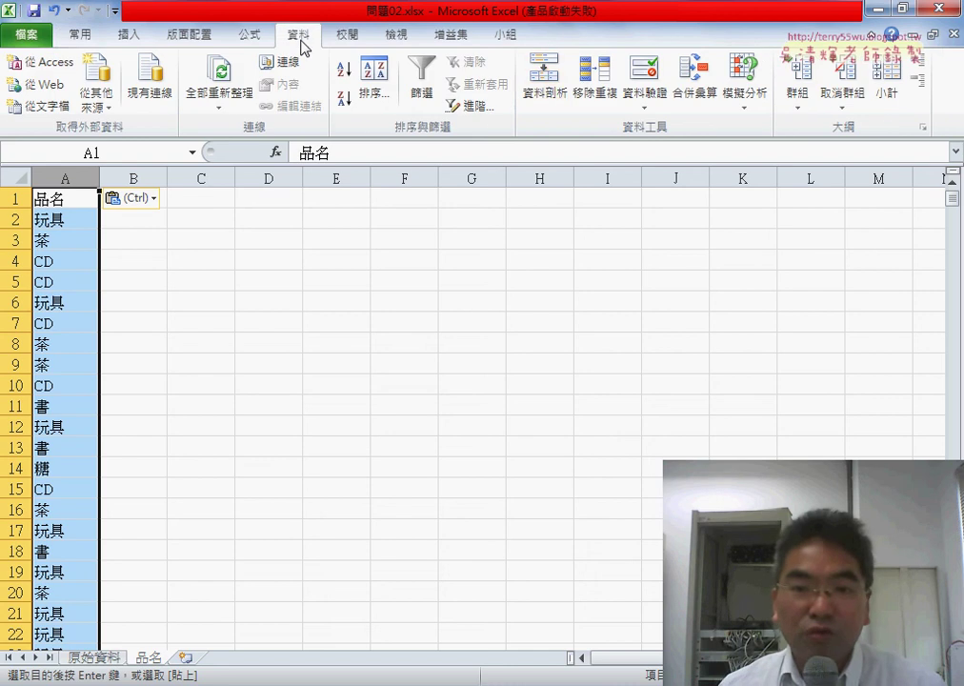
left_click(598, 83)
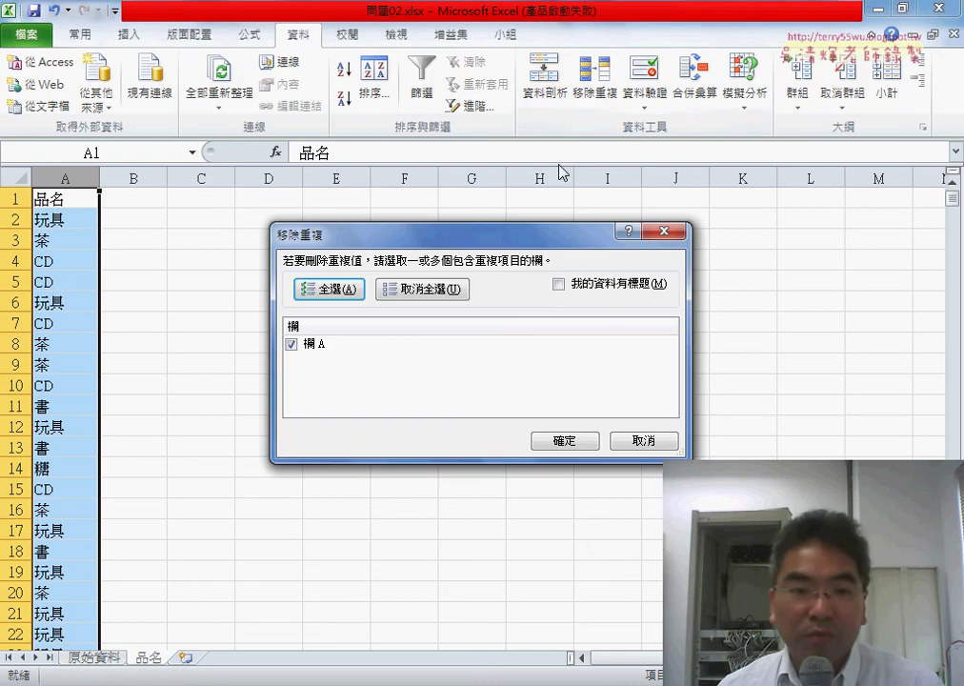
left_click(606, 284)
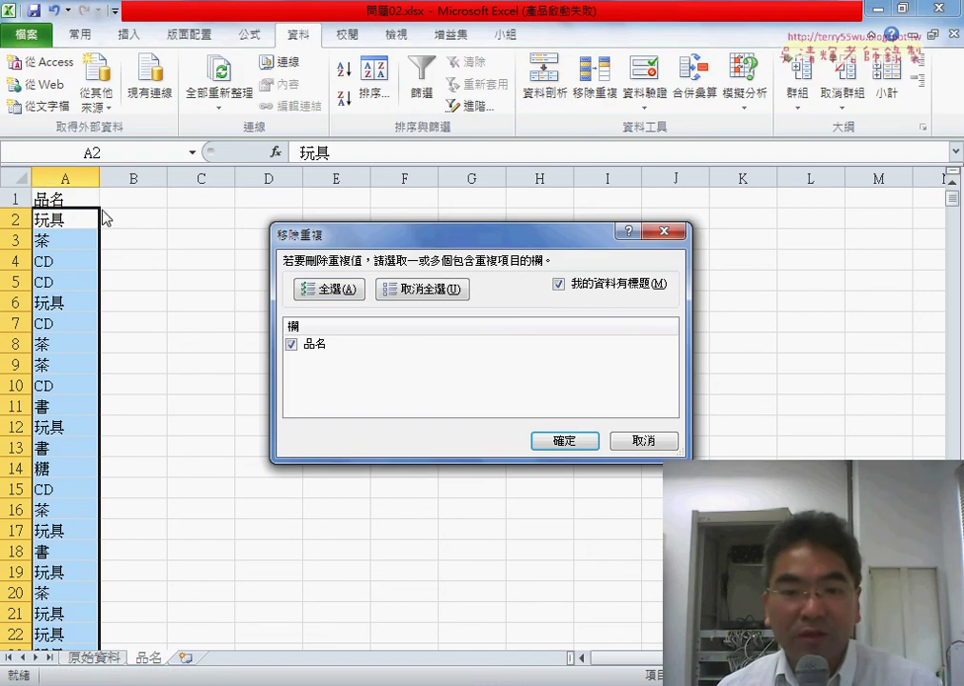
left_click(543, 441)
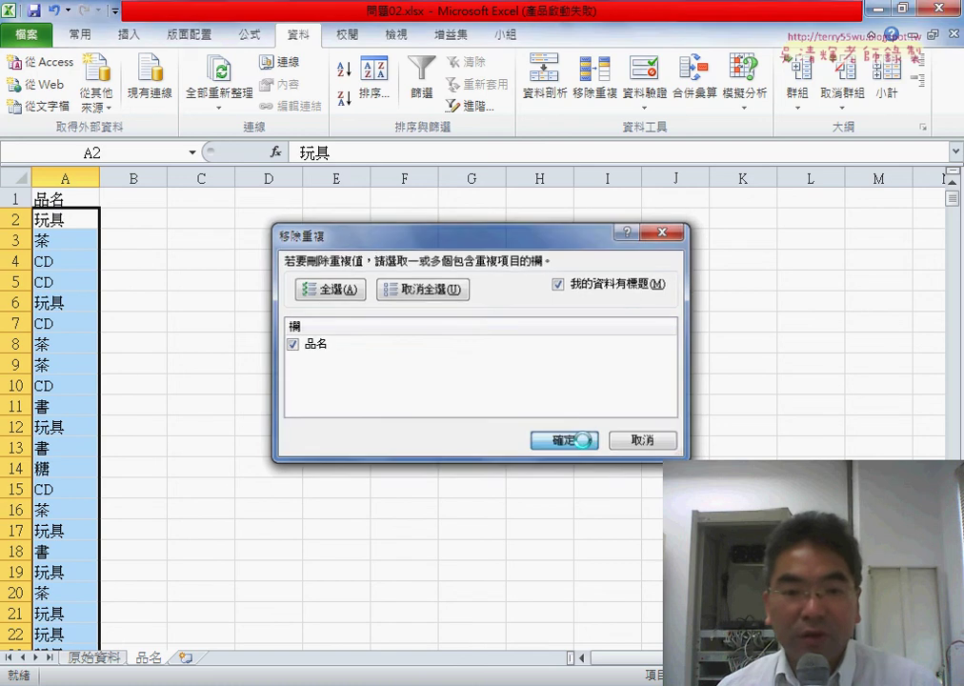
left_click(466, 400)
left_click_drag(71, 231, 62, 299)
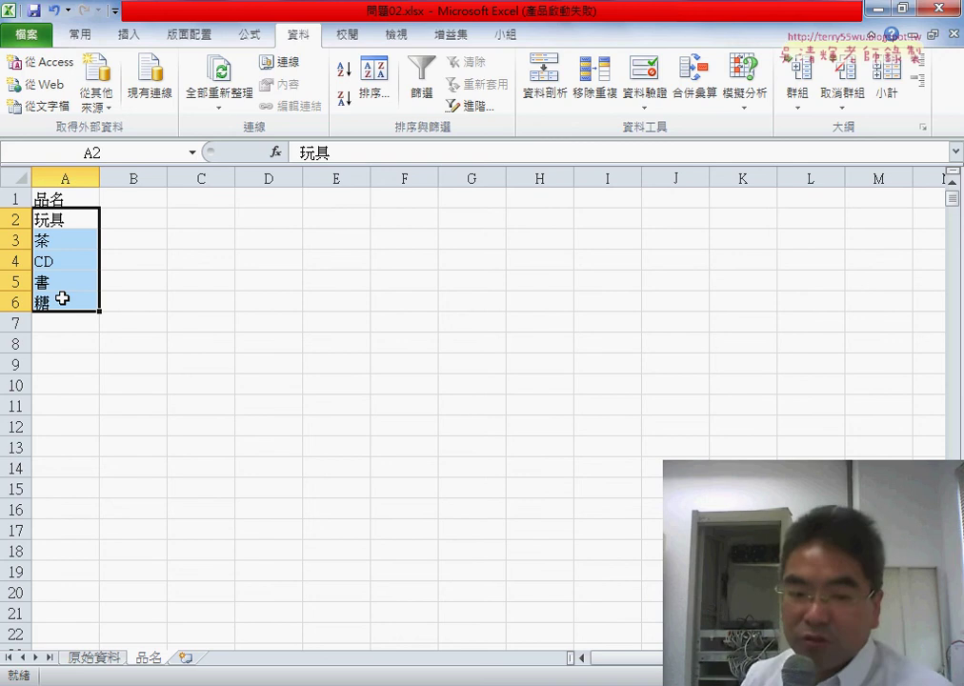
Copy the 品名 and 單價 columns from 原始資料 and paste them at A1 of the 品名 sheet
left_click(95, 657)
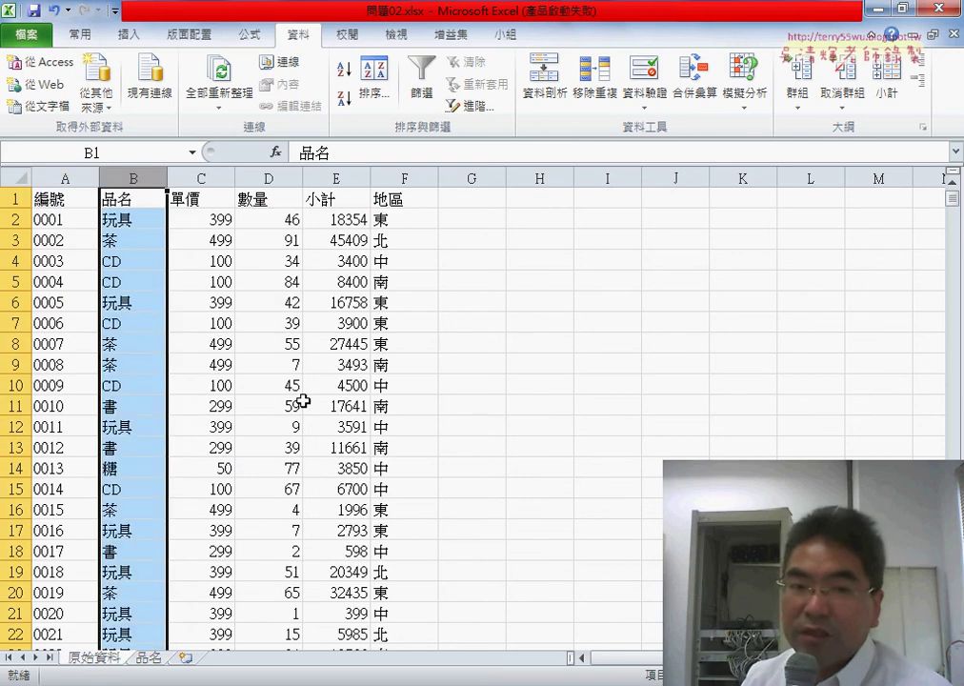
left_click(217, 178)
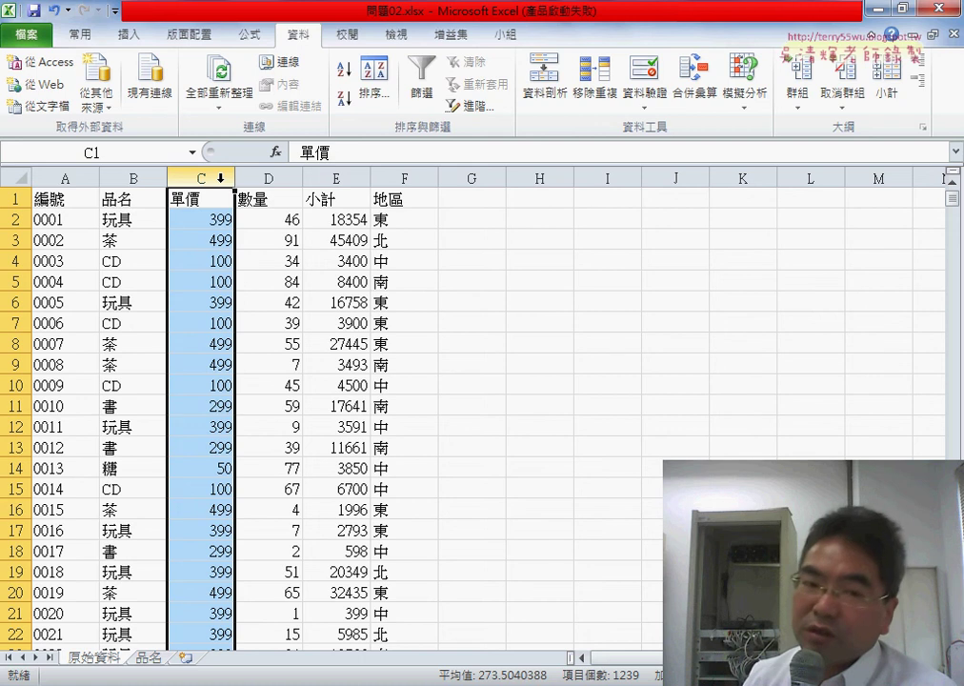
left_click_drag(130, 177, 201, 179)
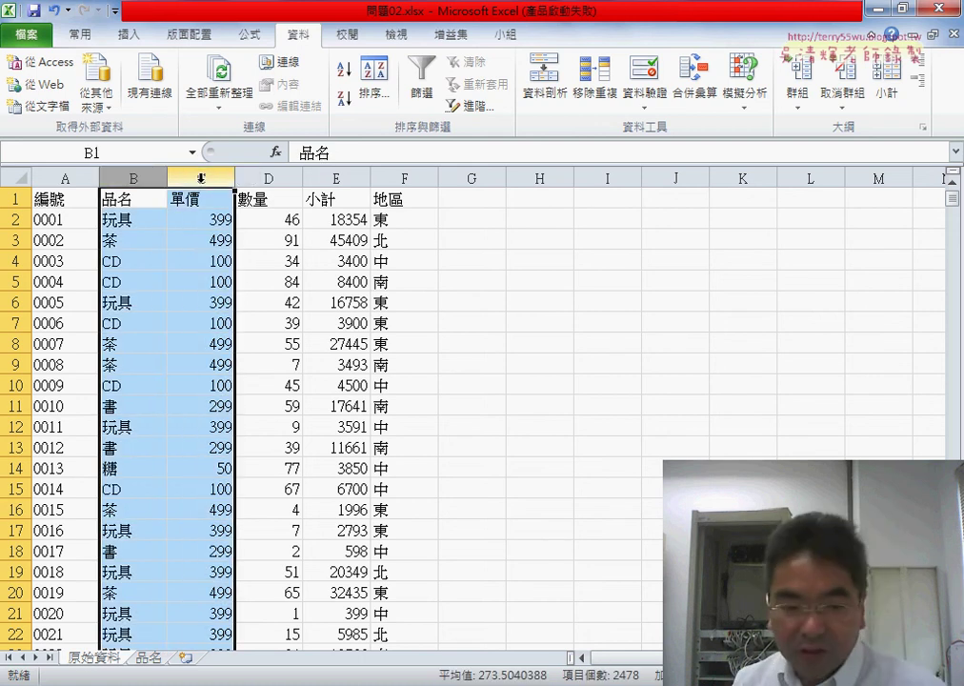
key("ctrl+c")
left_click(148, 658)
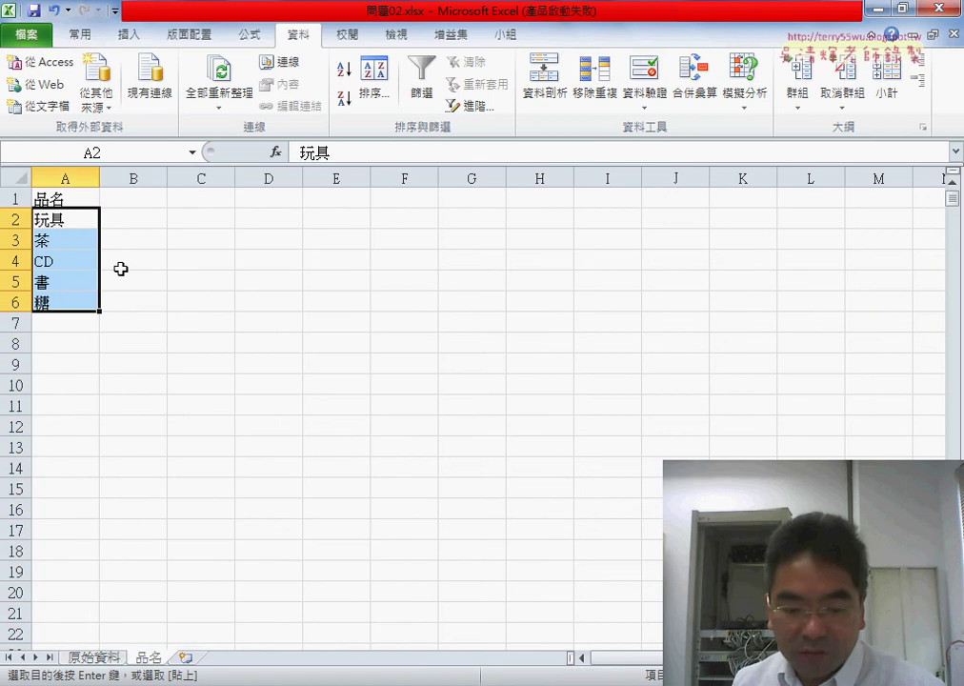
left_click(77, 197)
key("ctrl+v")
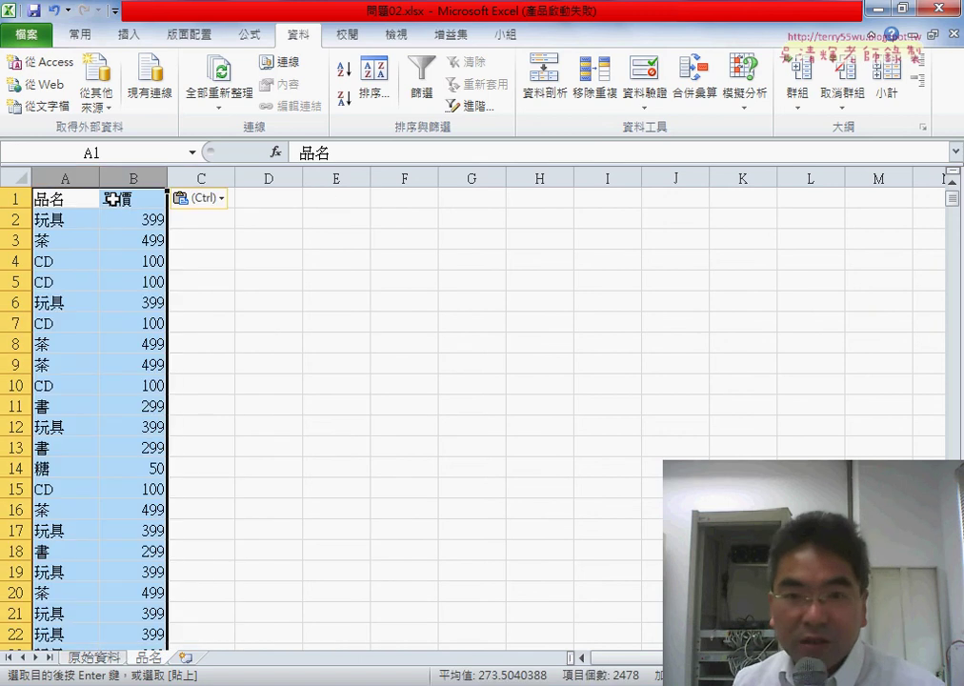
Remove duplicate rows so each product keeps one price (399, 499, 100, 299, 50)
left_click(602, 96)
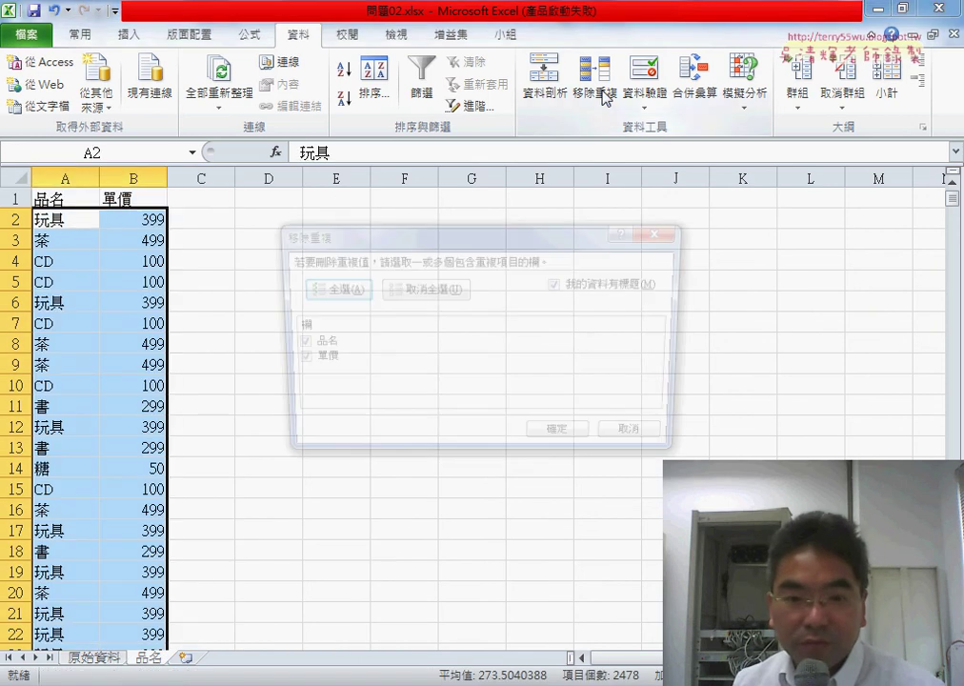
left_click(564, 441)
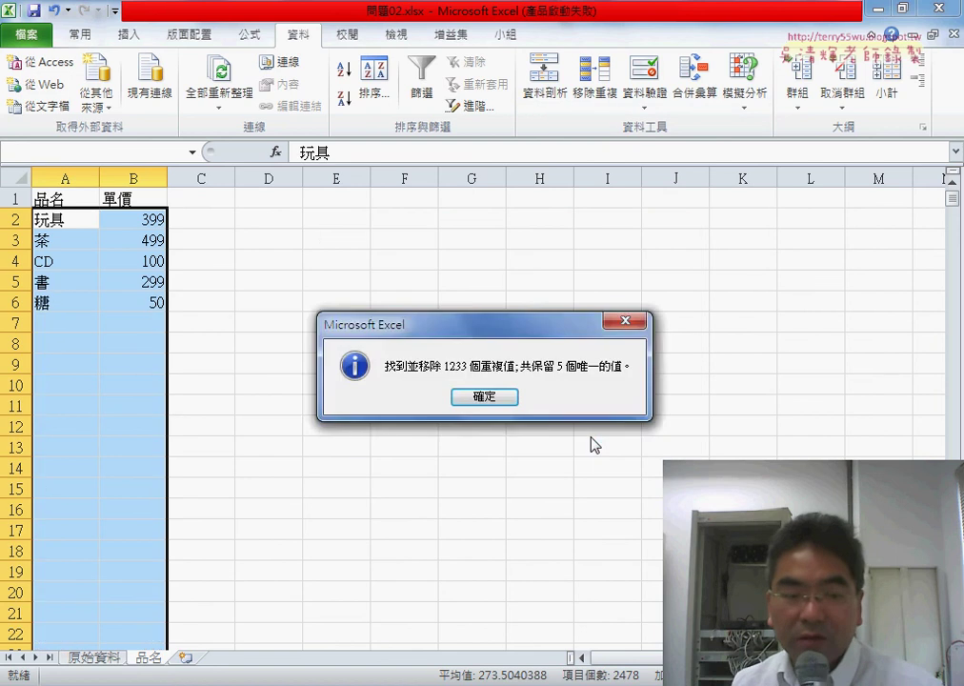
key("Return")
left_click(140, 220)
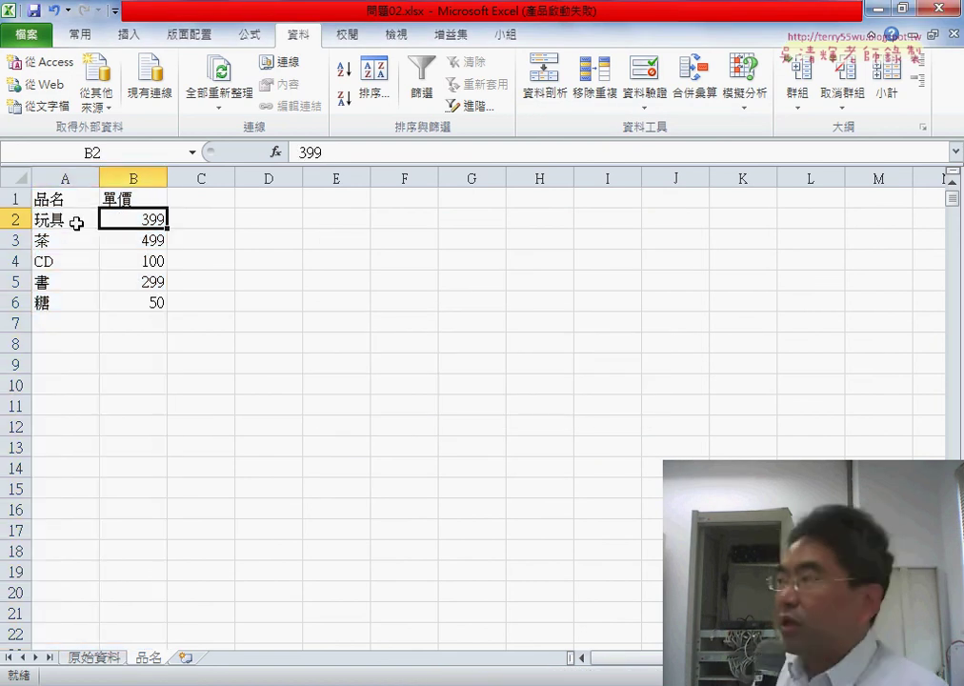
left_click(75, 220)
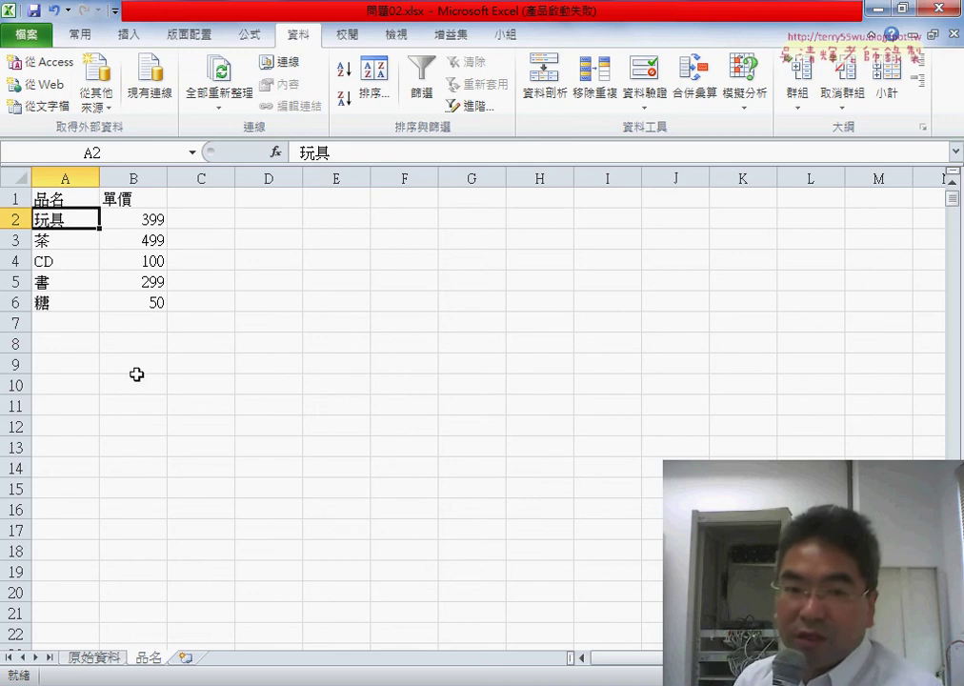
left_click(95, 659)
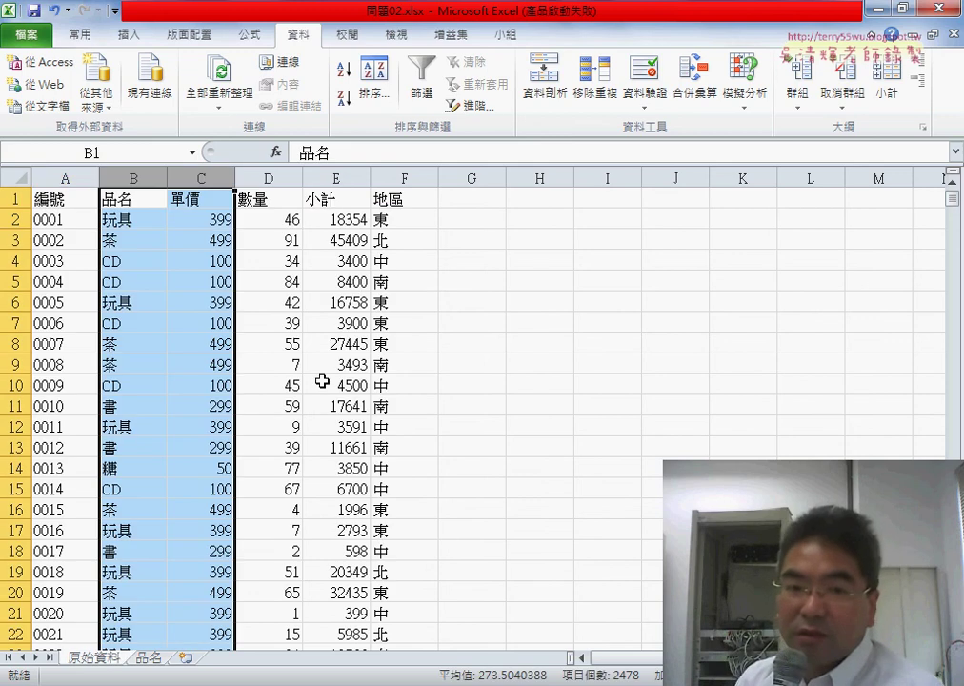
left_click(351, 173)
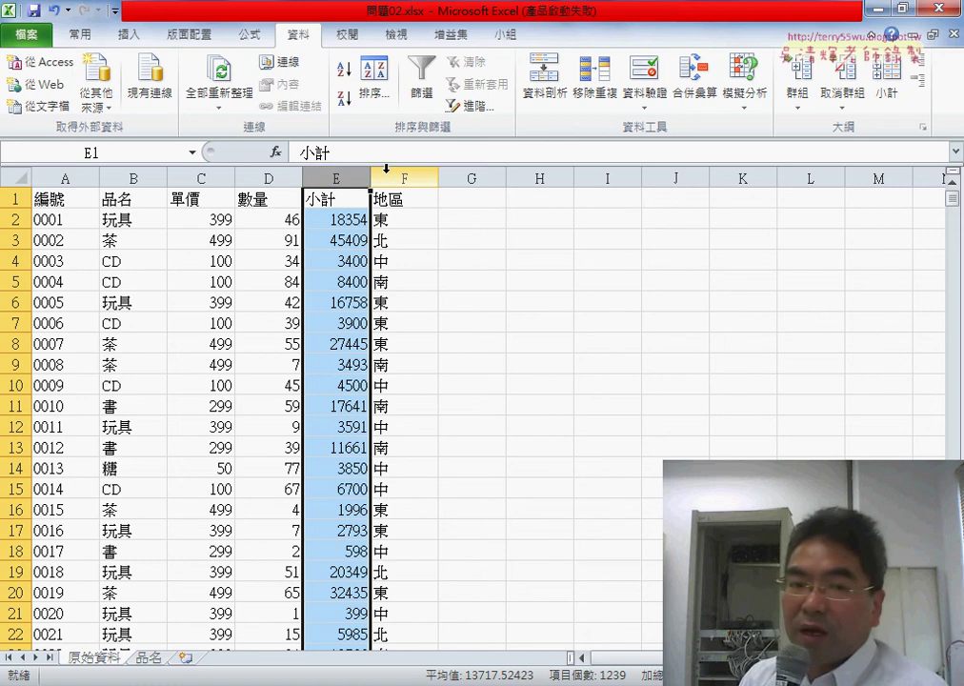
Inspect the quantity, unit price and 小計 formula in row 2 of 原始資料
left_click(272, 220)
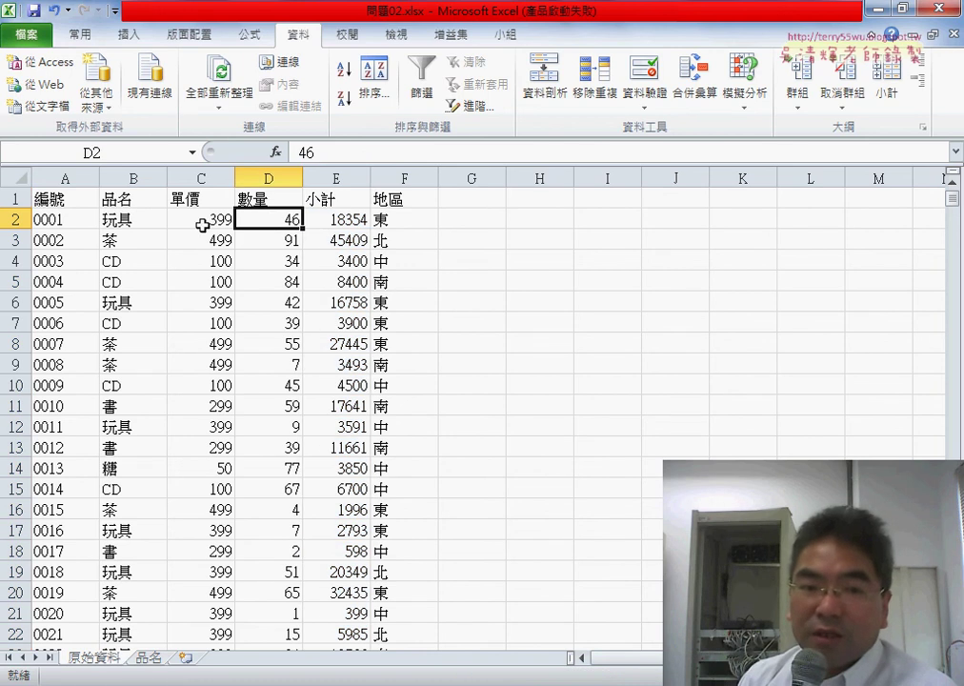
left_click(208, 222)
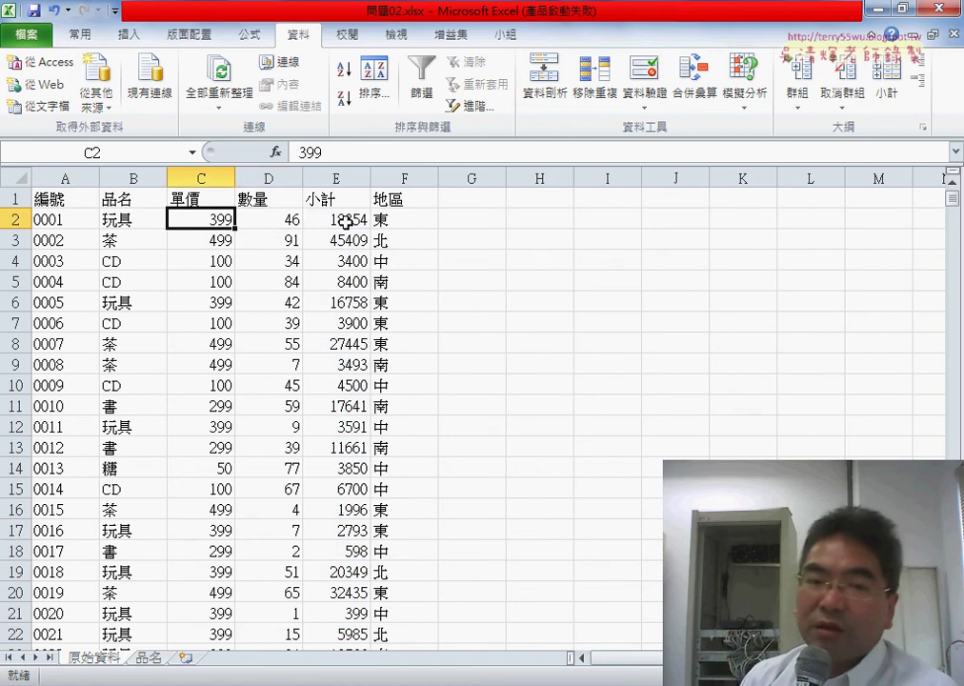
left_click(345, 220)
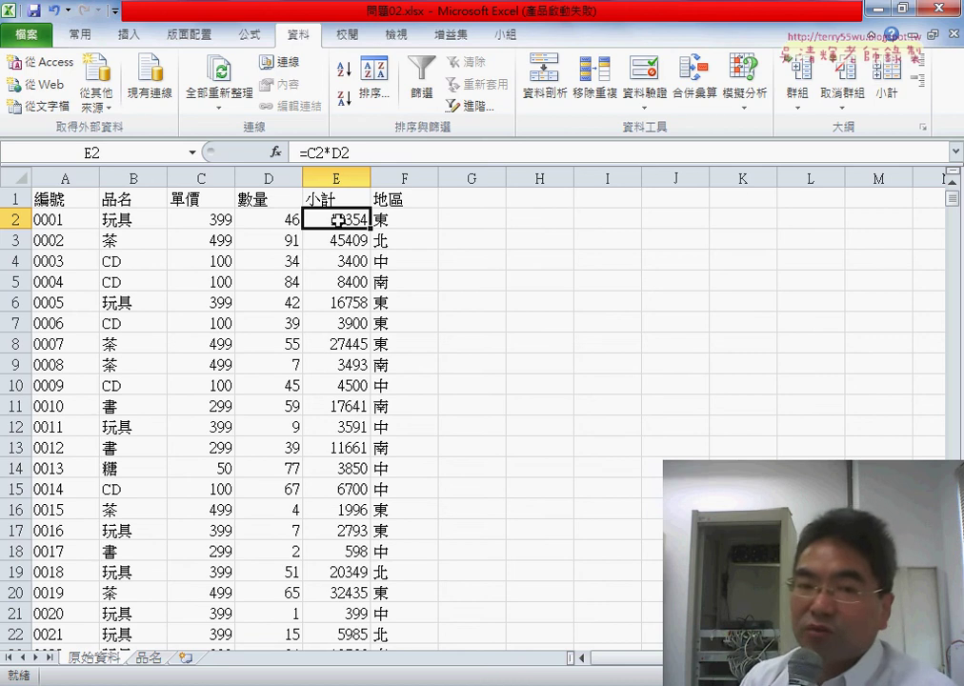
left_click(273, 220)
left_click(215, 219)
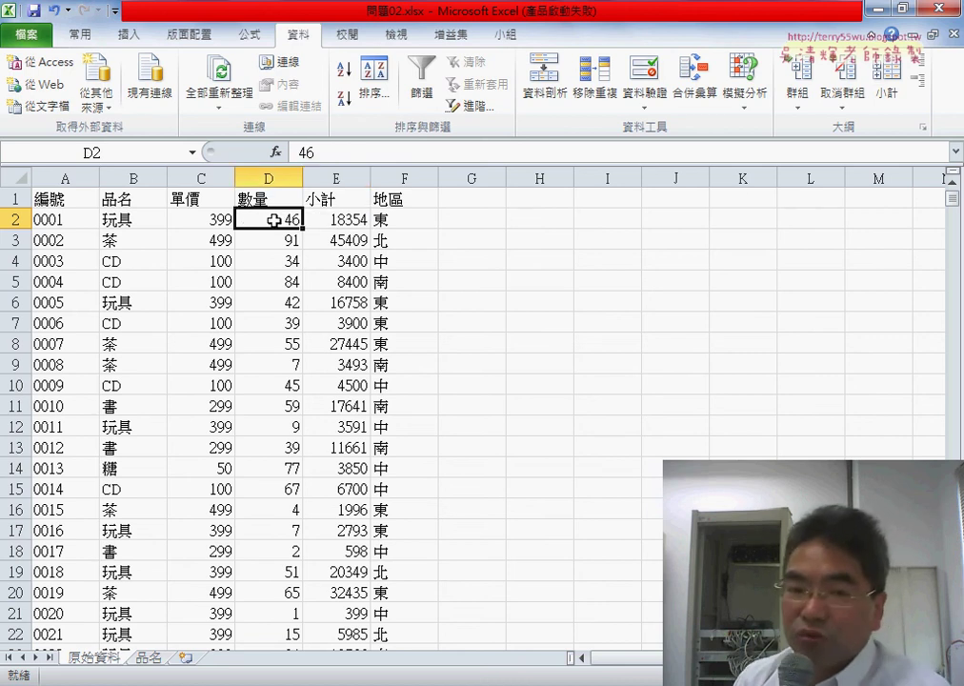
Copy the 地區 column from 原始資料 and paste it at D1 of the 品名 sheet
left_click(399, 181)
right_click(423, 307)
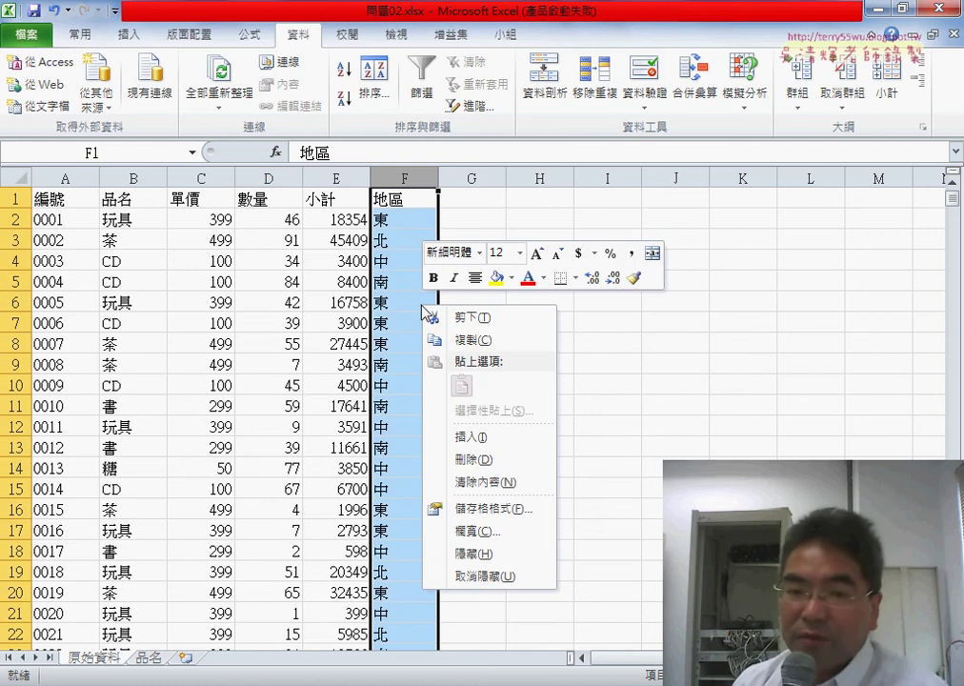
left_click(462, 340)
left_click(149, 657)
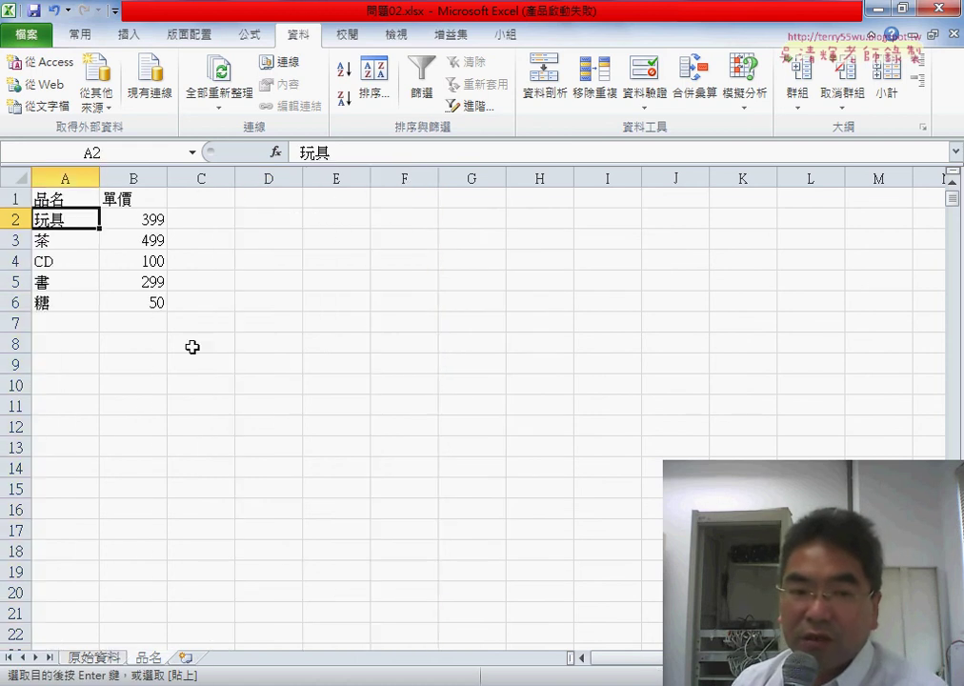
left_click(204, 195)
left_click(273, 195)
right_click(276, 195)
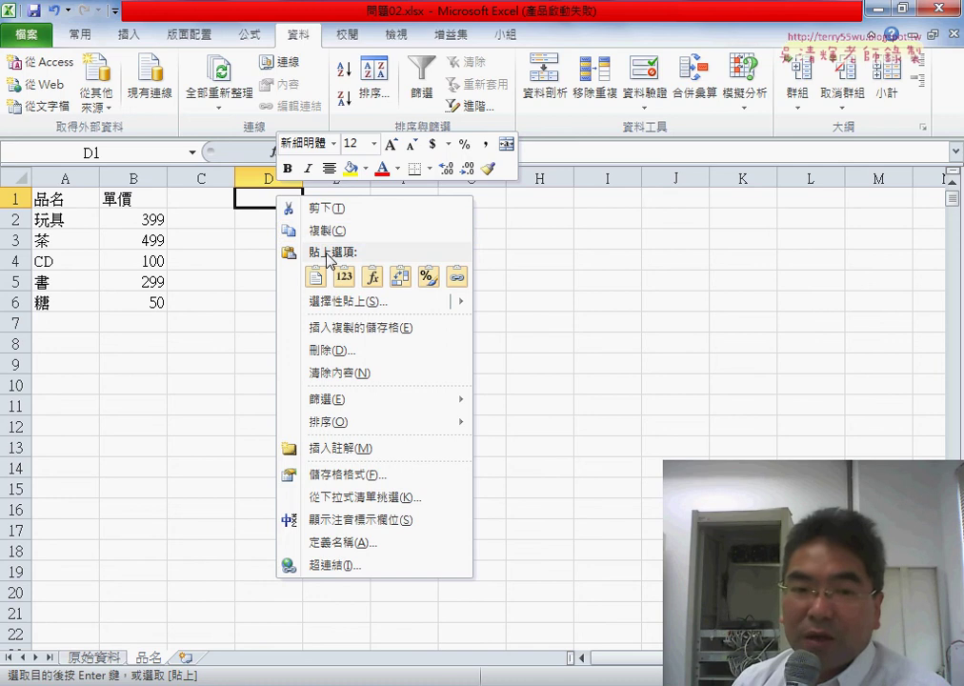
left_click(316, 276)
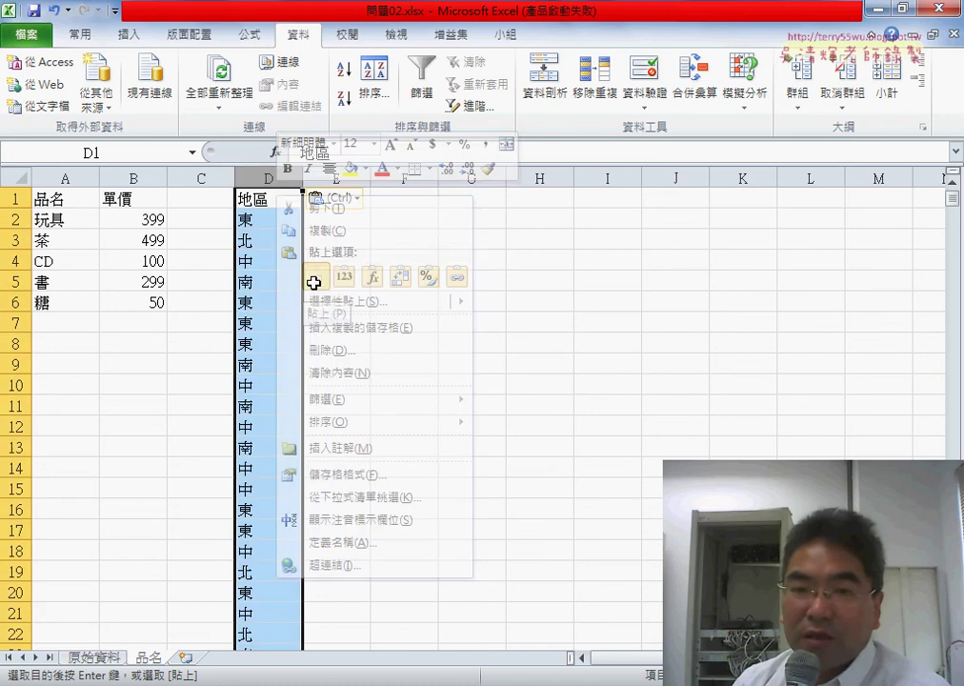
Remove duplicate regions with headers, leaving 東, 北, 中, 南 in D2:D5
left_click(547, 91)
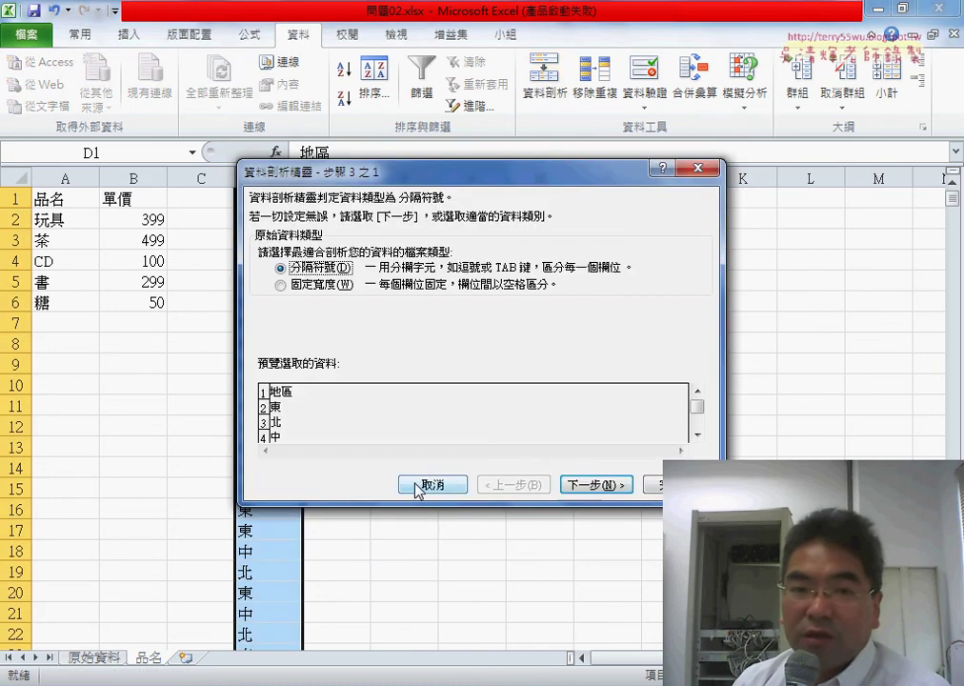
left_click(433, 486)
left_click(588, 95)
left_click(584, 285)
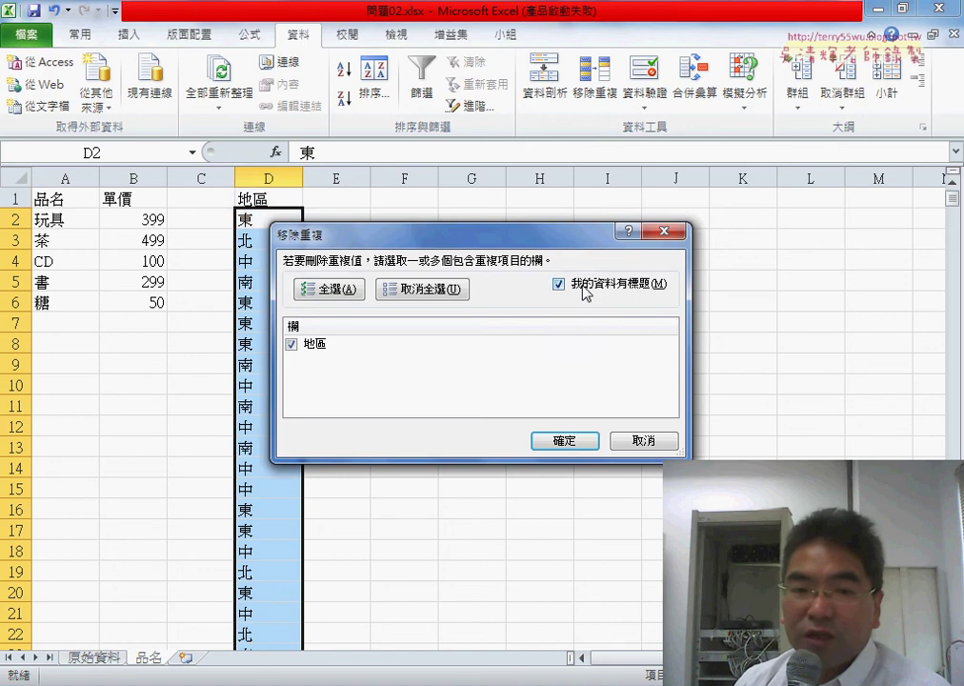
left_click(564, 441)
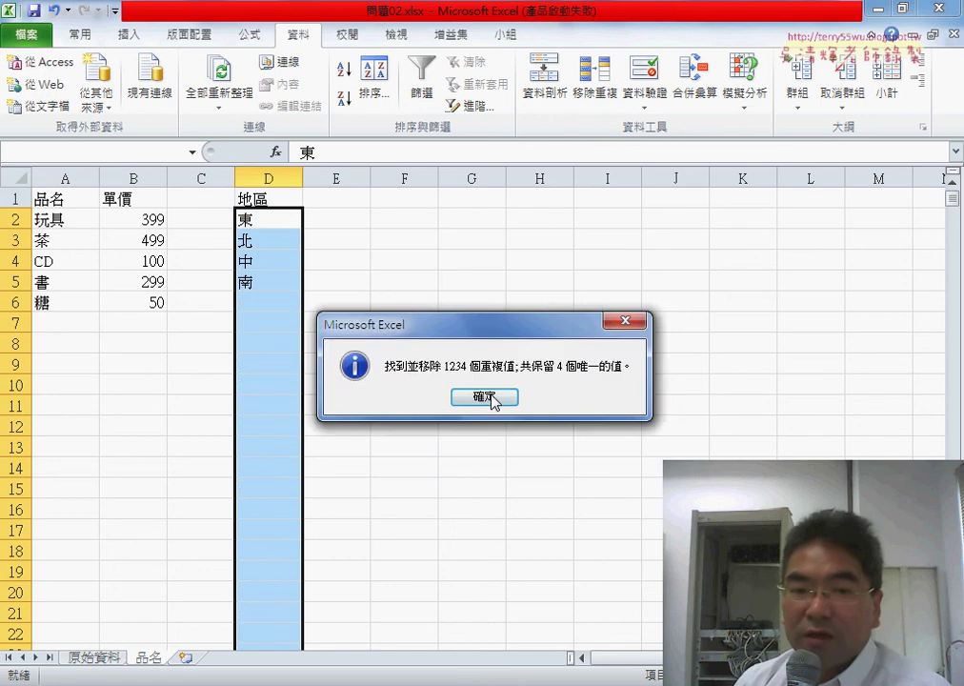
left_click(493, 400)
left_click_drag(274, 219, 271, 276)
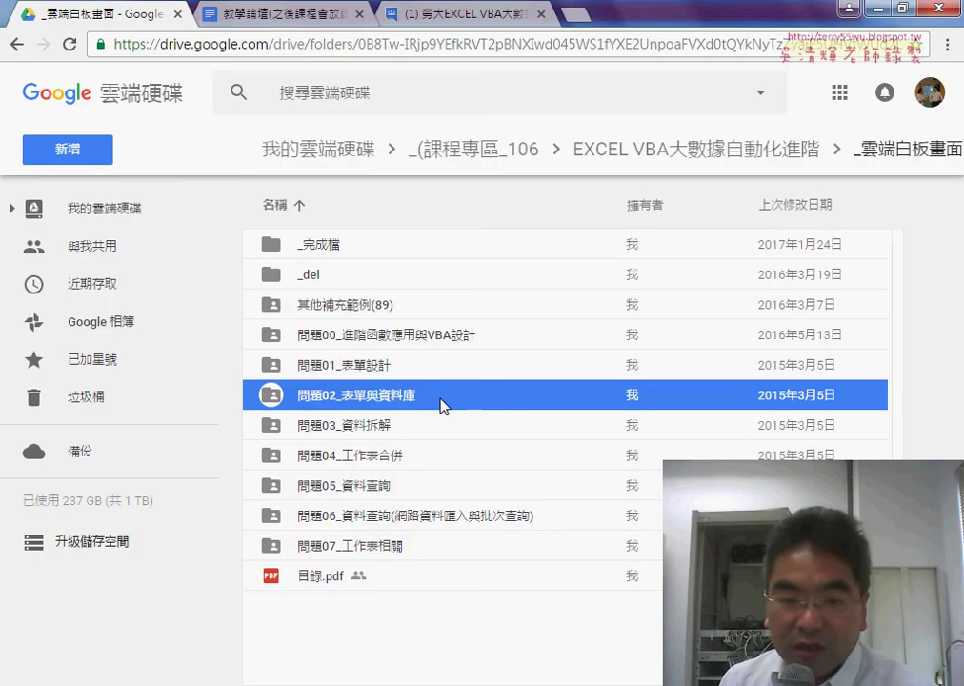
Open the course files folder in Google Drive, then the 程式碼 document
double_click(443, 405)
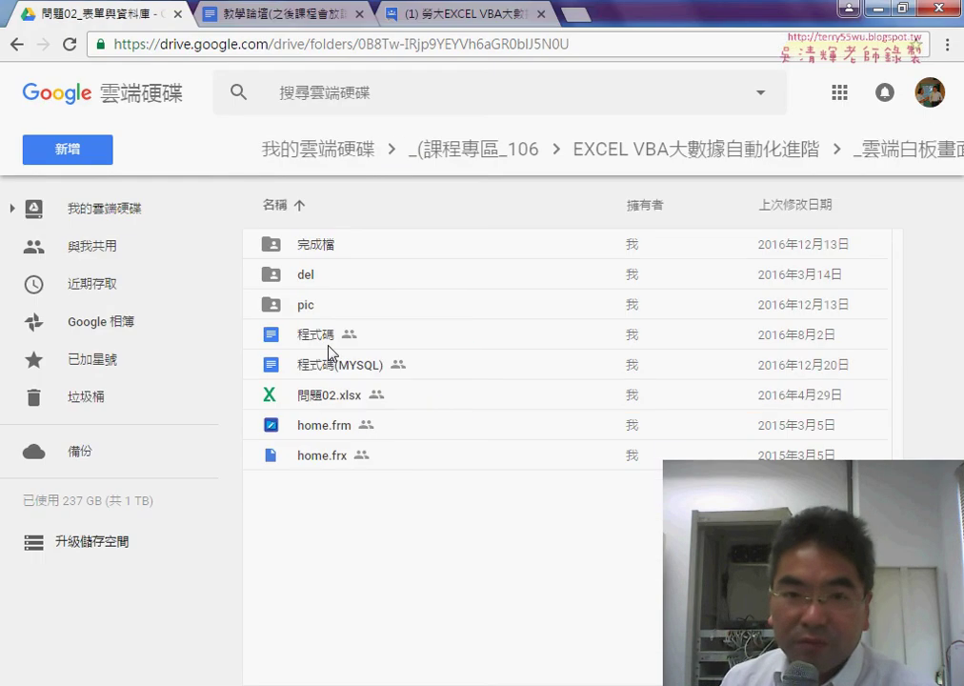
double_click(328, 347)
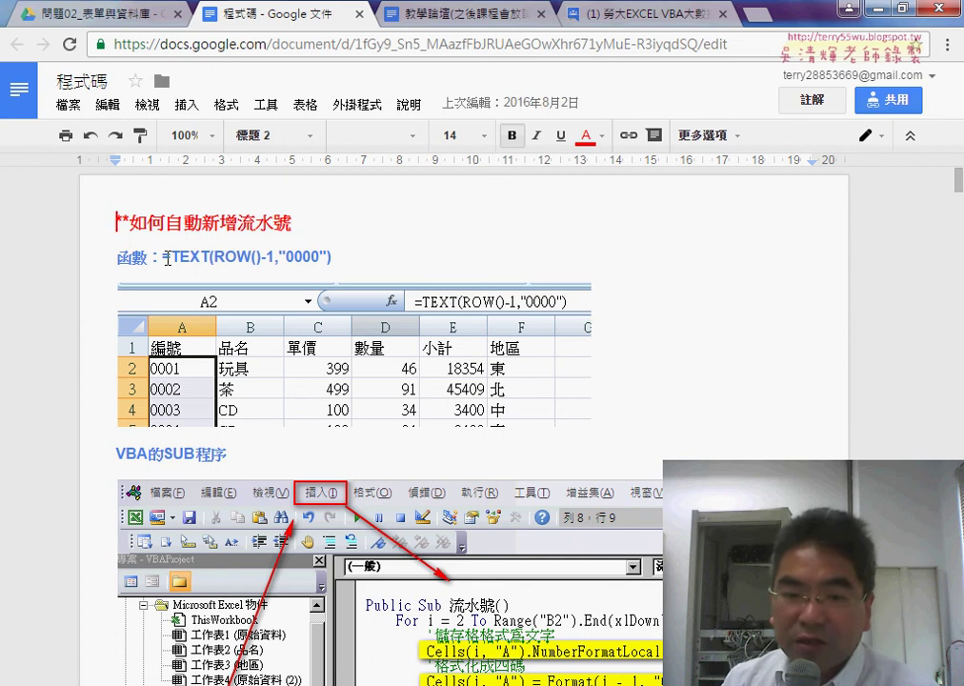
Scroll the 程式碼 notes down to the XXX銷貨系統 userform screenshot under 自動流水號_表單畫面
left_click_drag(168, 258, 335, 259)
scroll(572, 381, "down", 3)
scroll(837, 441, "down", 4)
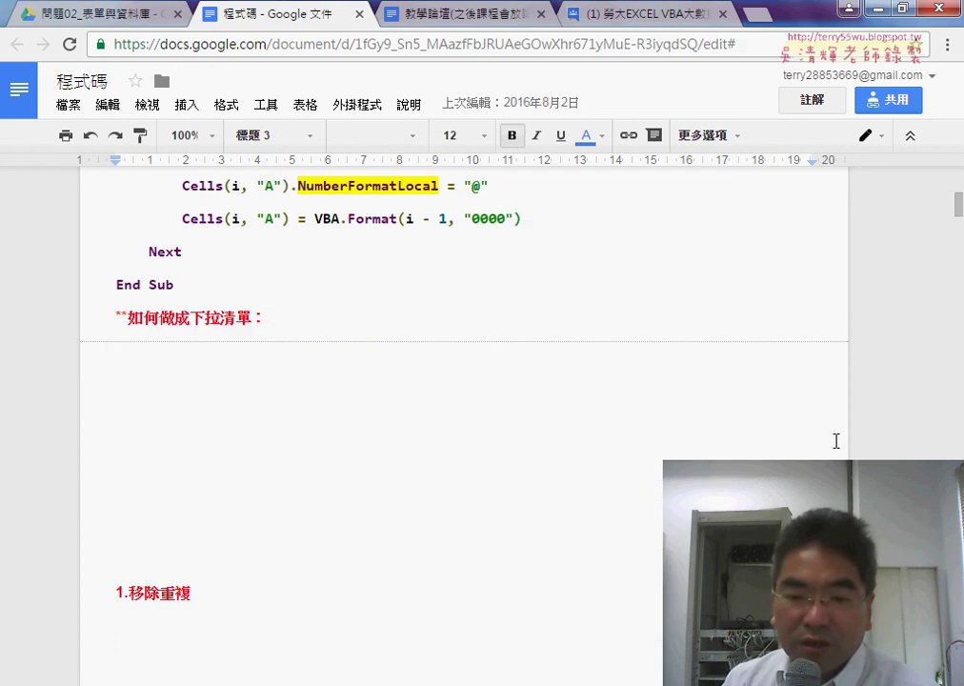
scroll(837, 441, "down", 2)
scroll(837, 441, "down", 3)
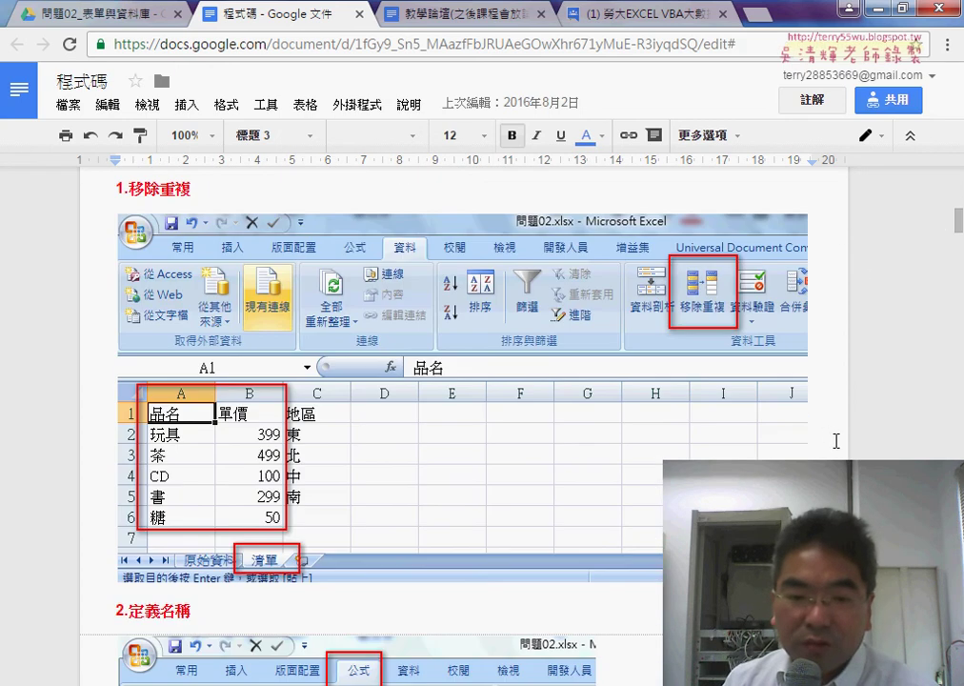
scroll(837, 441, "down", 1)
scroll(837, 441, "down", 3)
scroll(836, 441, "down", 3)
scroll(837, 441, "down", 2)
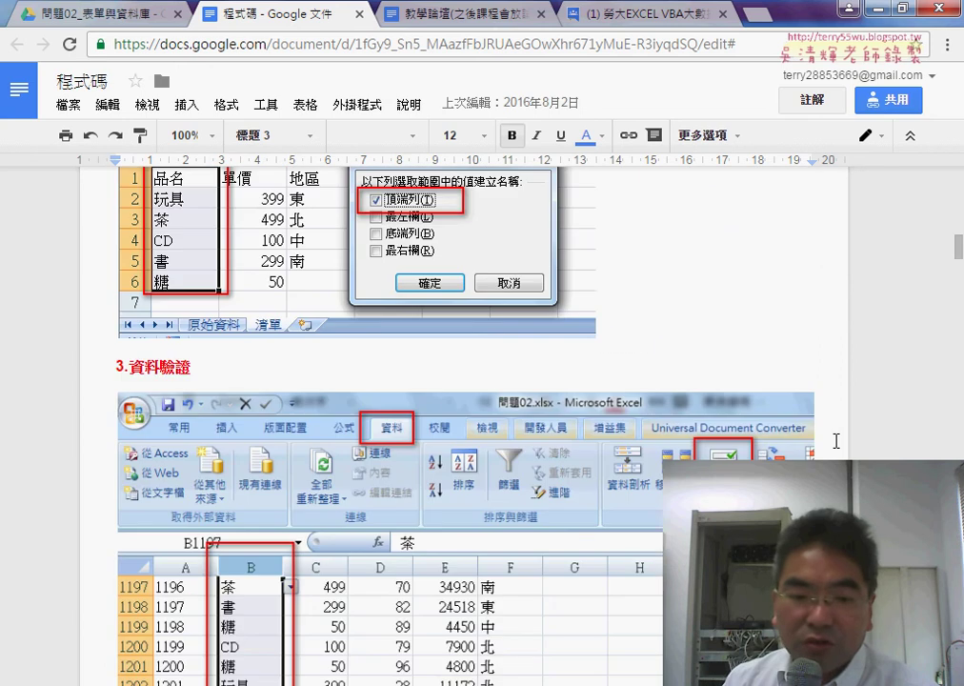
scroll(837, 442, "down", 2)
scroll(837, 441, "down", 1)
scroll(837, 442, "down", 3)
scroll(837, 441, "down", 3)
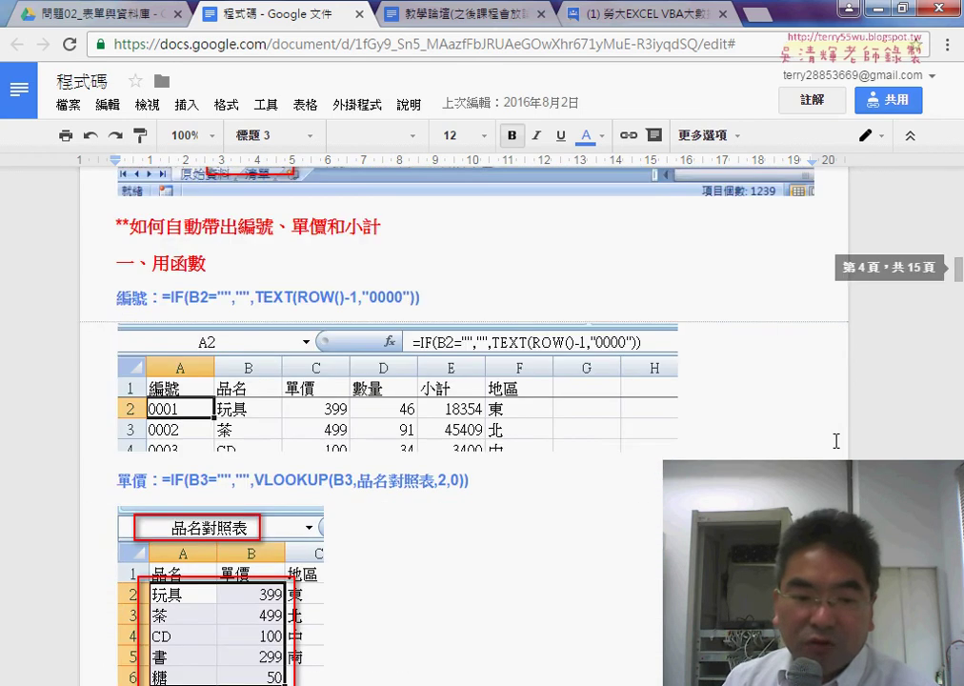
scroll(836, 441, "down", 1)
scroll(837, 441, "down", 2)
scroll(837, 442, "down", 2)
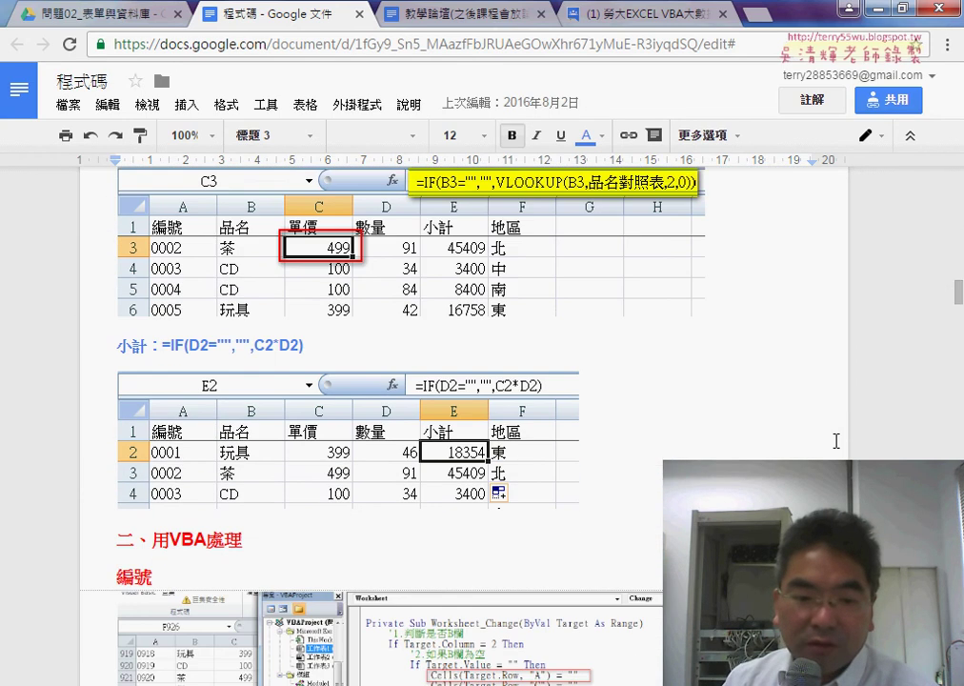
scroll(837, 441, "down", 2)
scroll(836, 441, "down", 1)
scroll(837, 441, "down", 3)
scroll(837, 441, "down", 2)
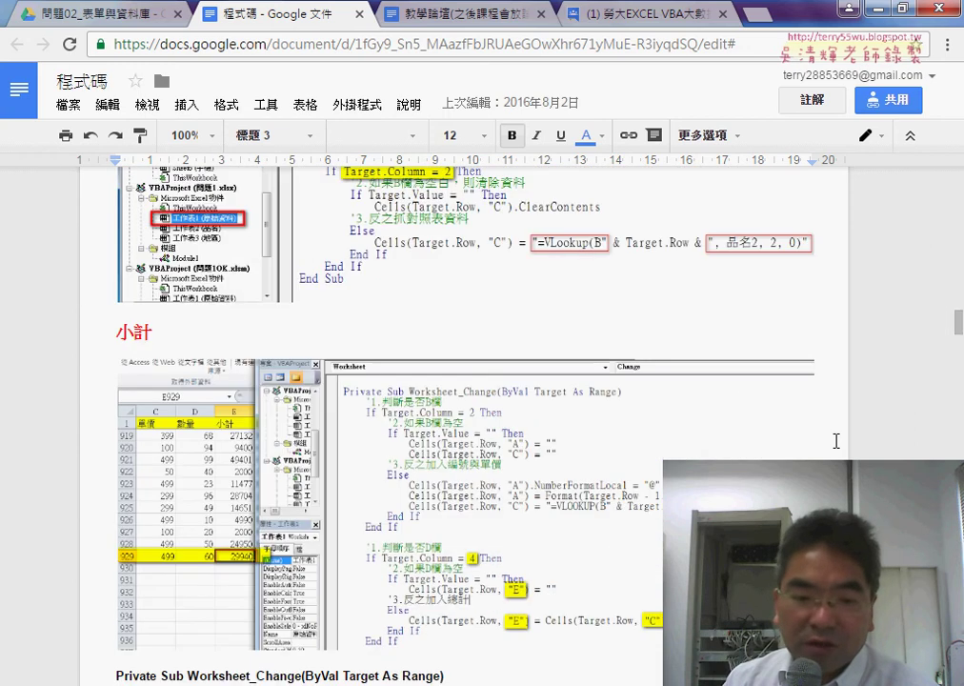
scroll(837, 441, "down", 4)
scroll(837, 441, "down", 3)
scroll(837, 441, "down", 7)
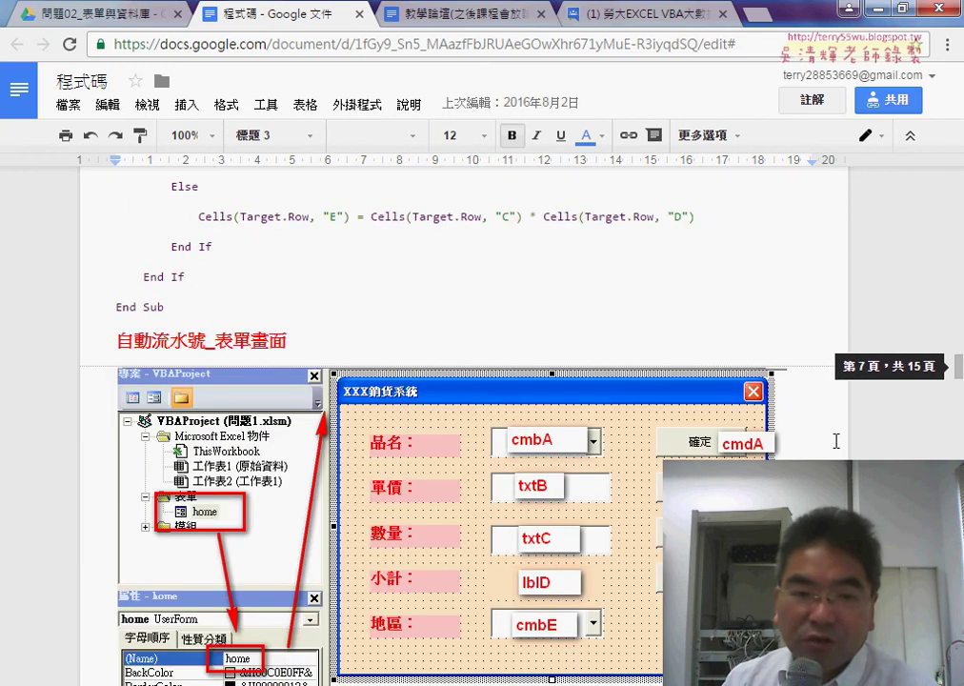
scroll(837, 441, "down", 1)
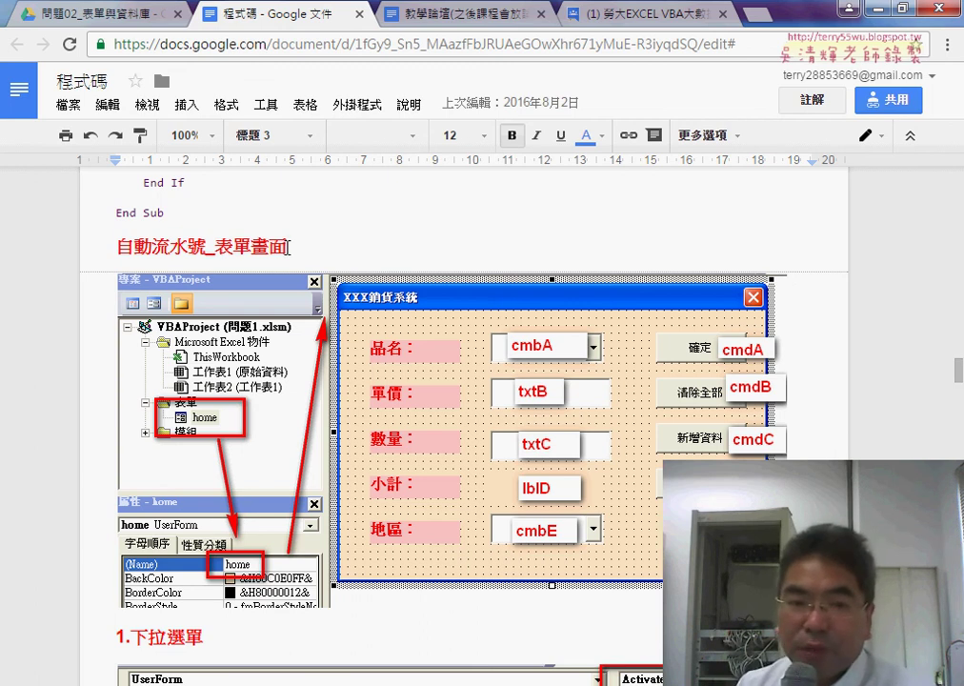
left_click_drag(215, 248, 288, 247)
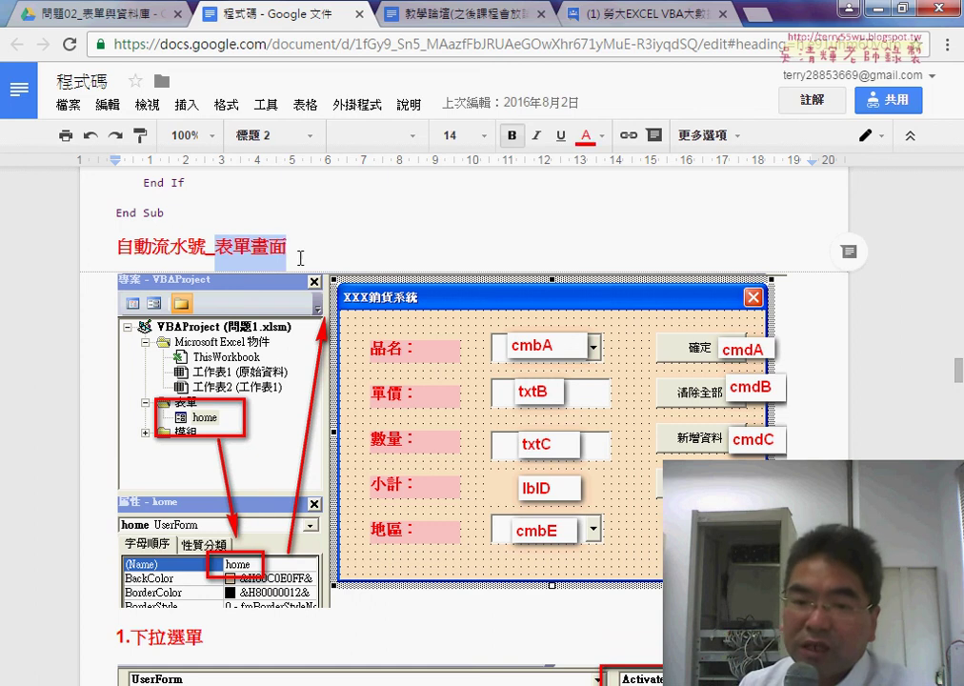
left_click(496, 351)
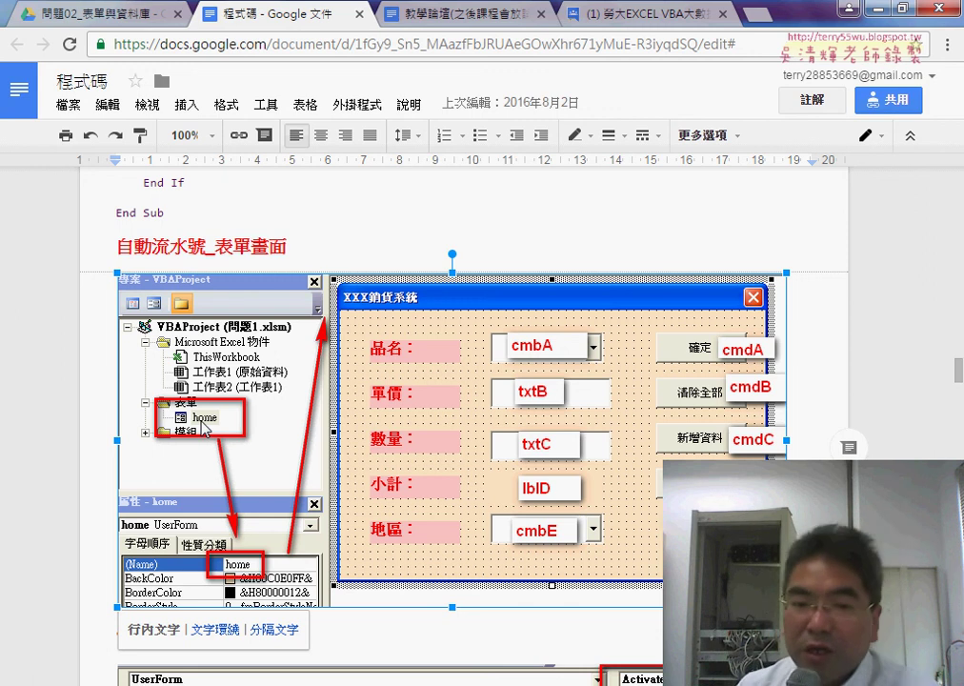
left_click_drag(370, 328, 374, 336)
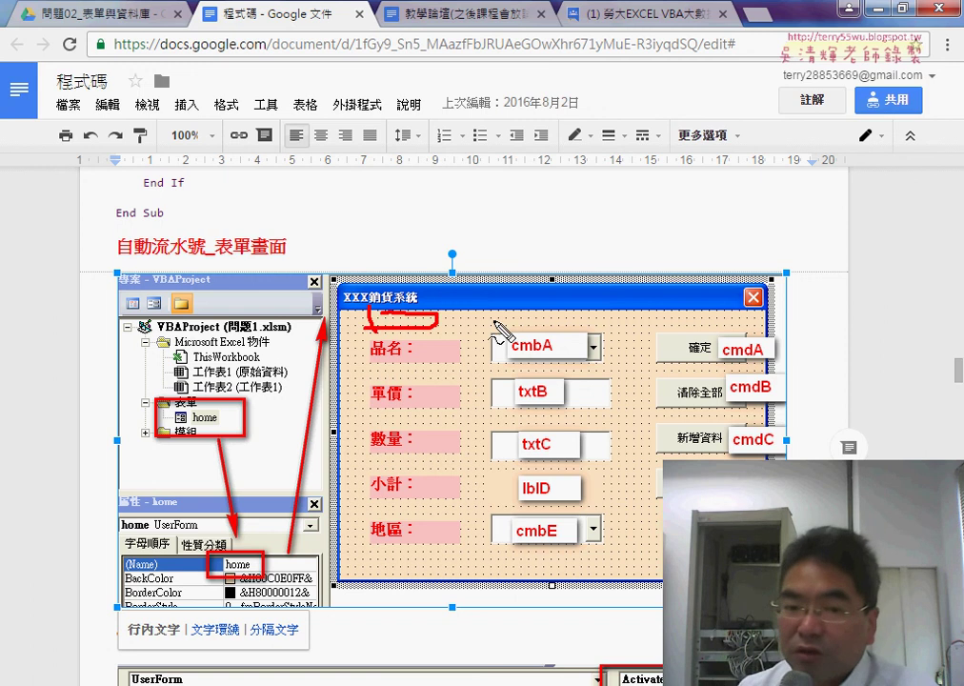
left_click_drag(373, 364, 402, 365)
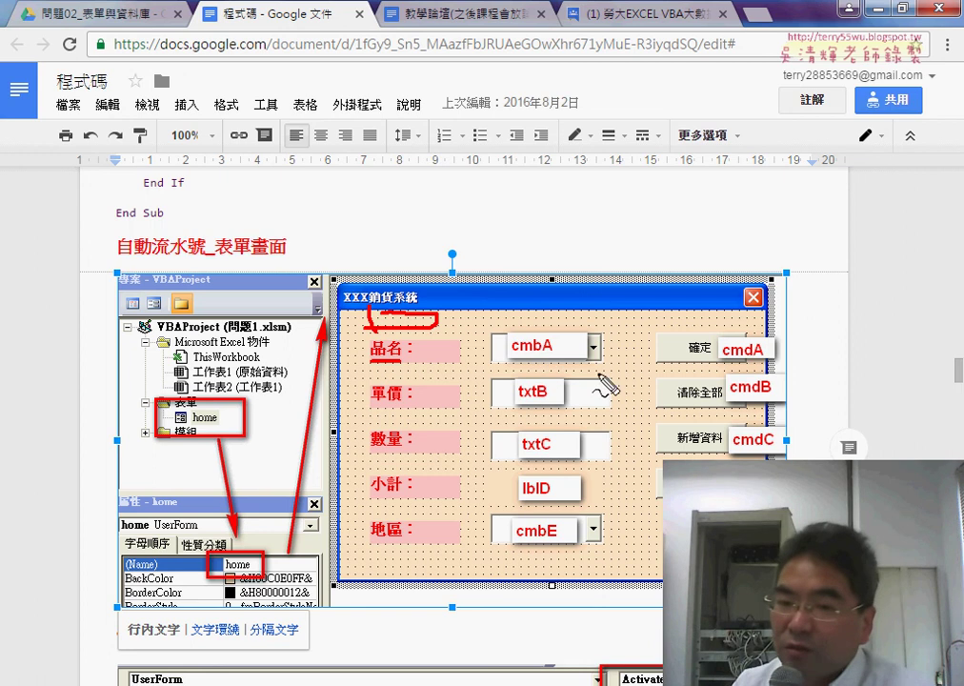
mouse_move(620, 350)
left_mouse_down()
mouse_move(637, 375)
mouse_move(616, 355)
left_mouse_up()
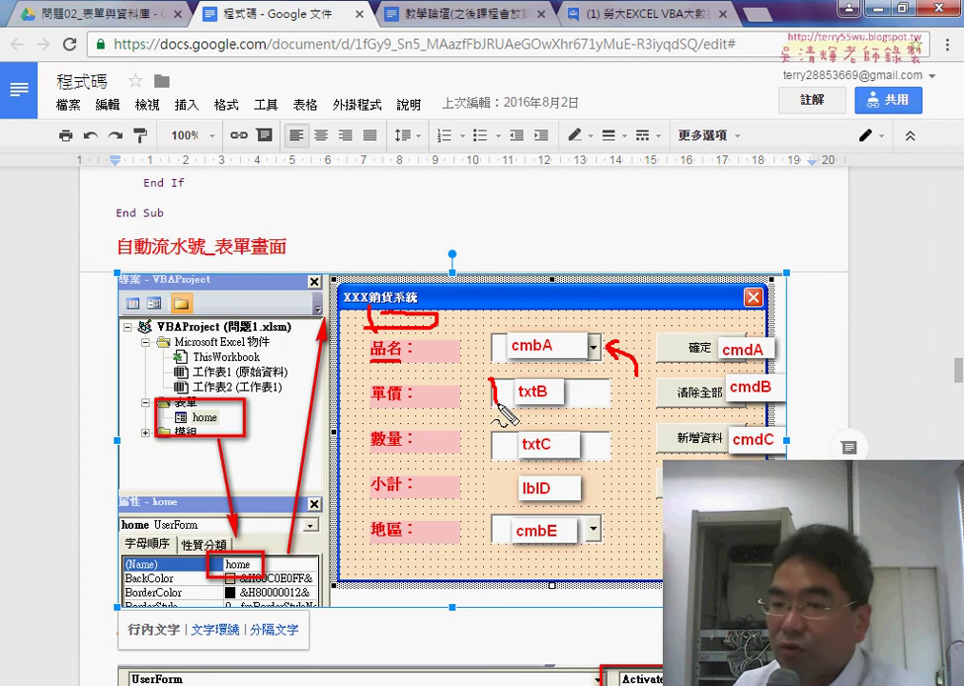
left_click_drag(494, 381, 498, 408)
left_click_drag(467, 349, 491, 390)
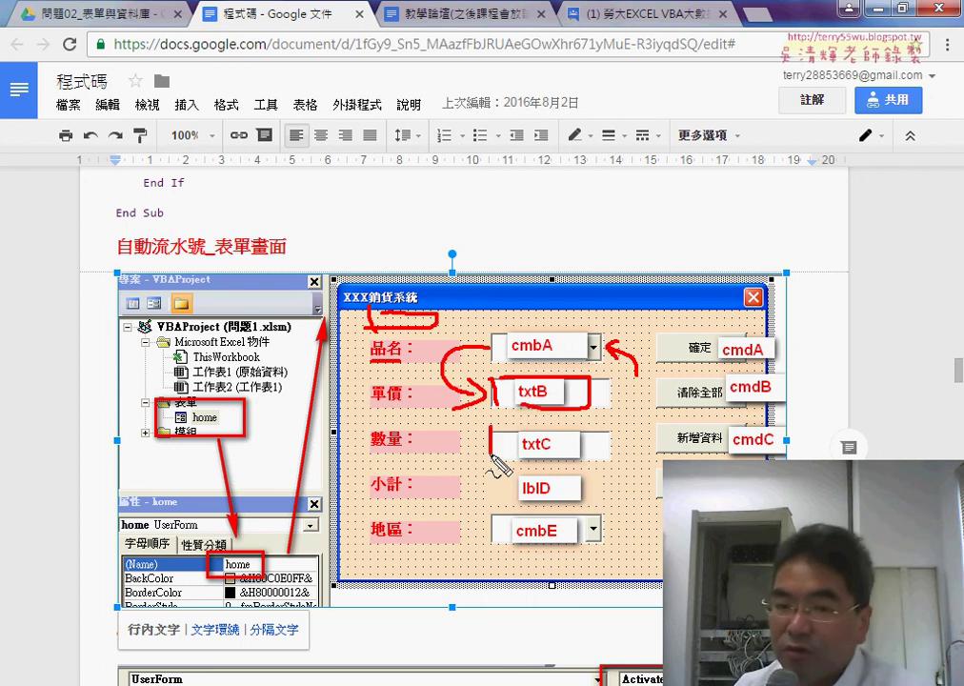
left_click_drag(494, 456, 486, 468)
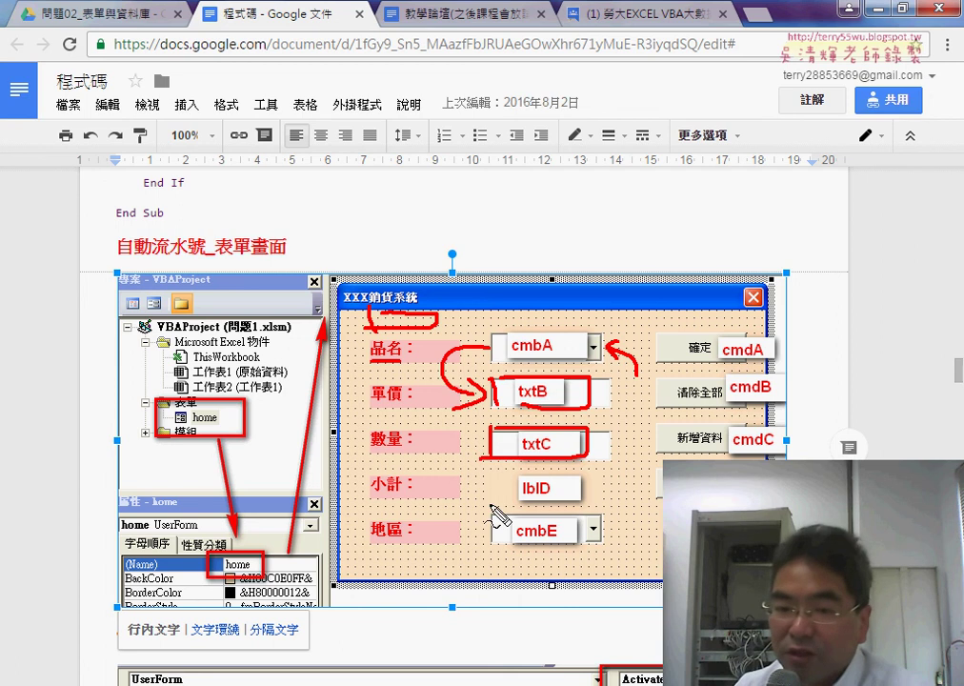
mouse_move(601, 456)
left_mouse_down()
mouse_move(615, 484)
mouse_move(601, 484)
left_mouse_up()
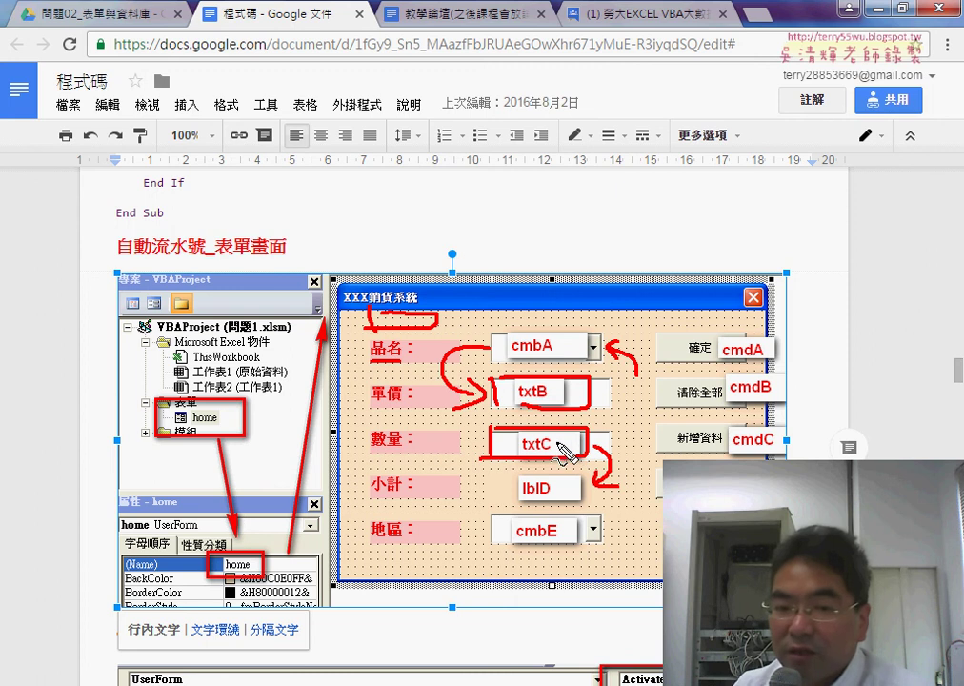
mouse_move(372, 404)
left_mouse_down()
mouse_move(420, 404)
mouse_move(404, 426)
mouse_move(381, 426)
left_mouse_up()
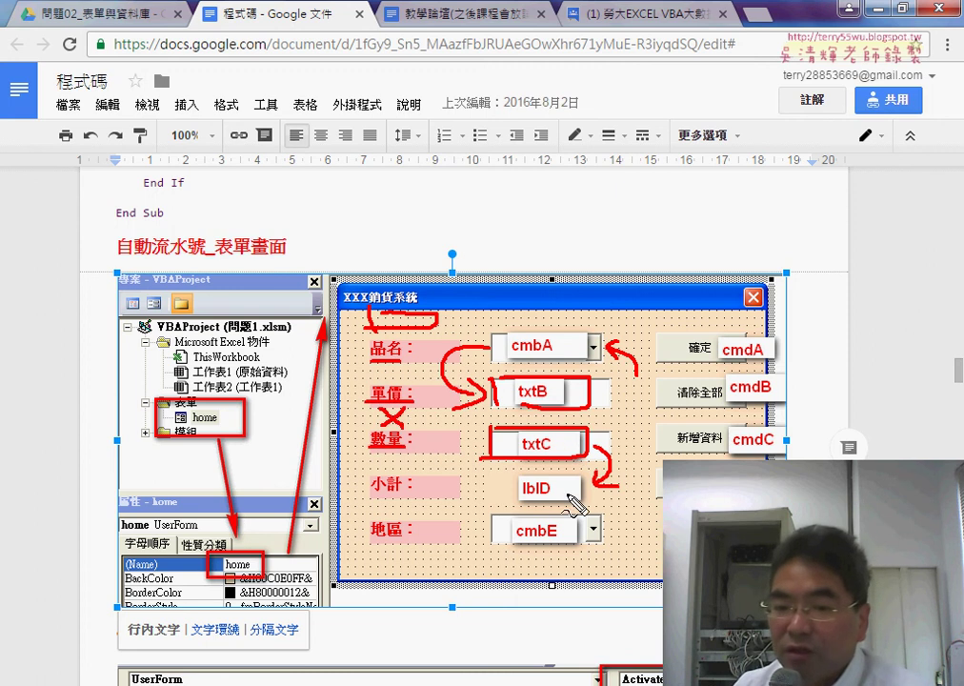
left_click_drag(497, 547, 574, 545)
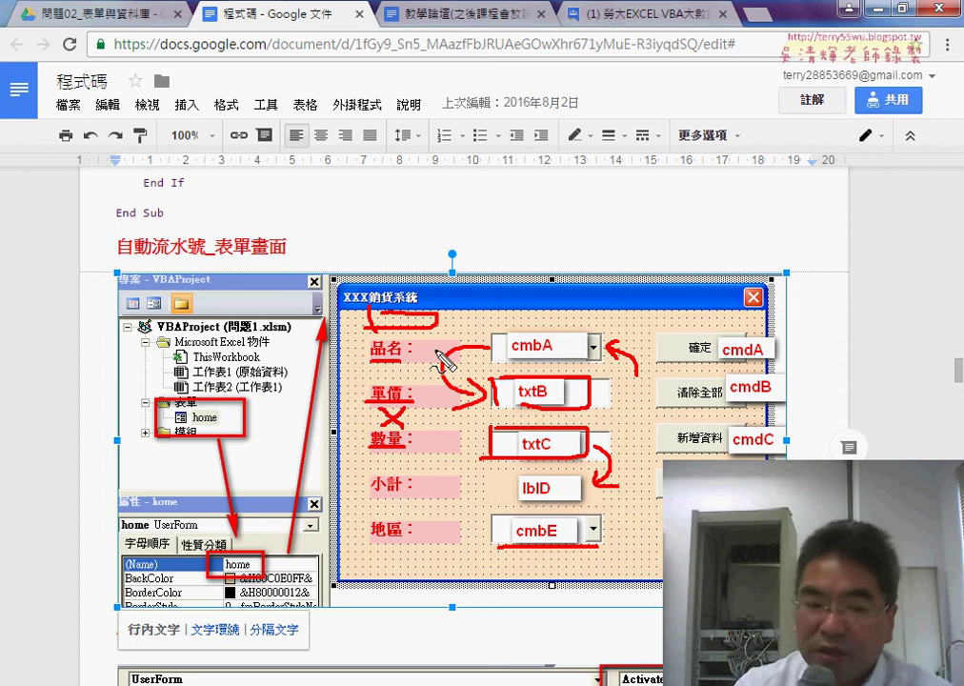
key("Escape")
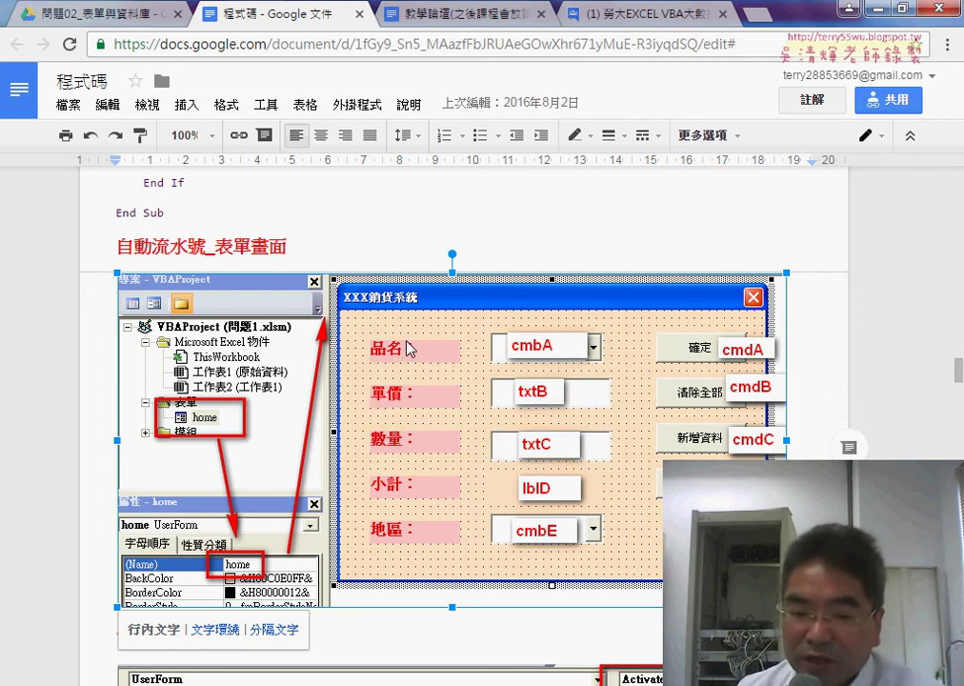
Return to Excel's 原始資料 sheet and select the header row from 編號 to 地區
left_click(448, 682)
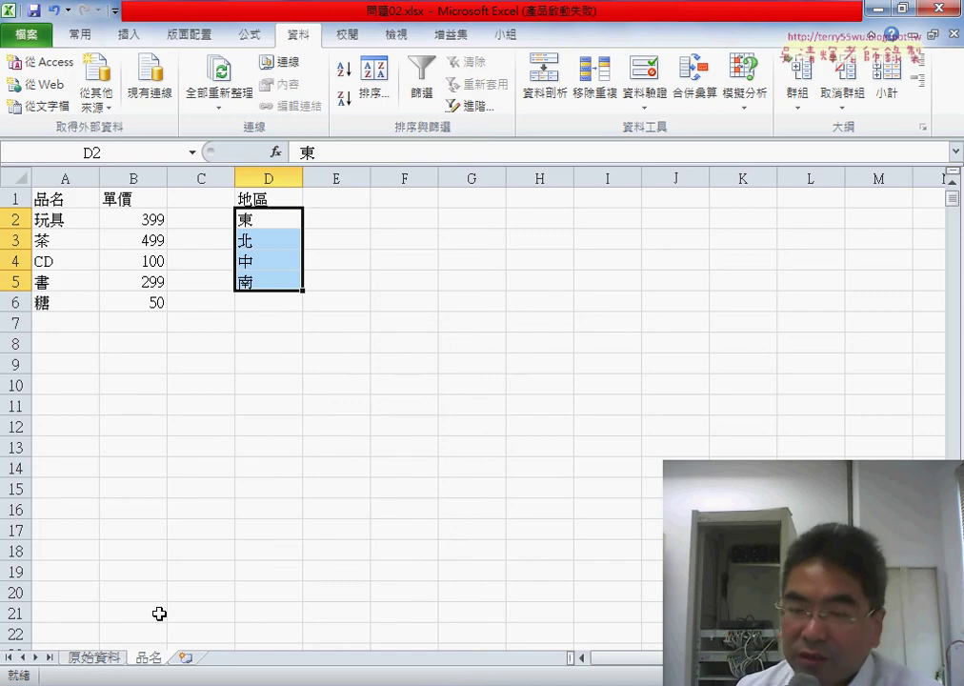
left_click(95, 657)
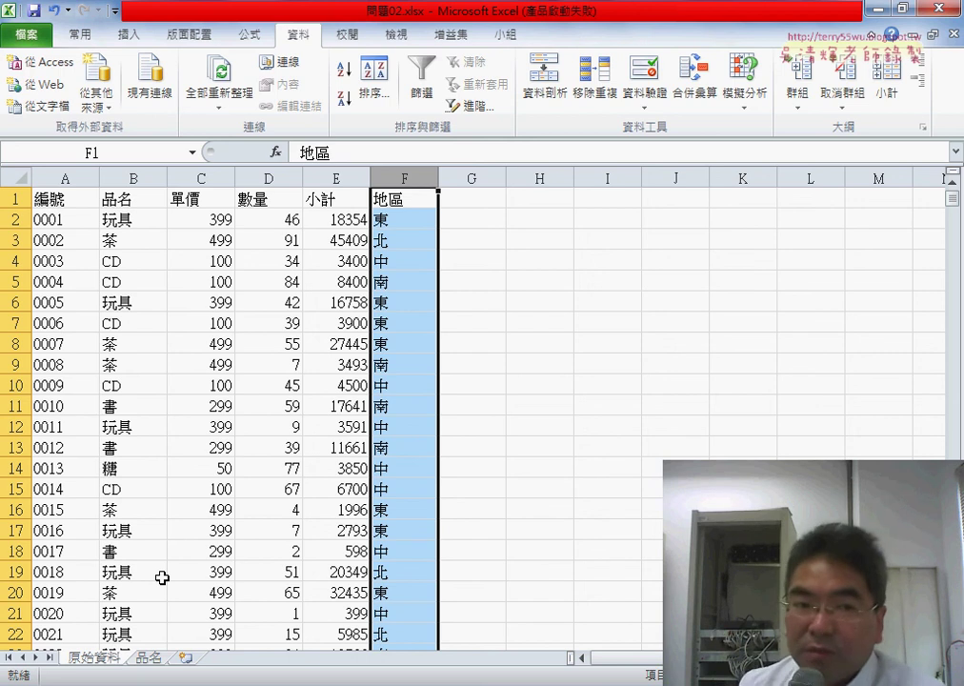
left_click_drag(72, 202, 394, 201)
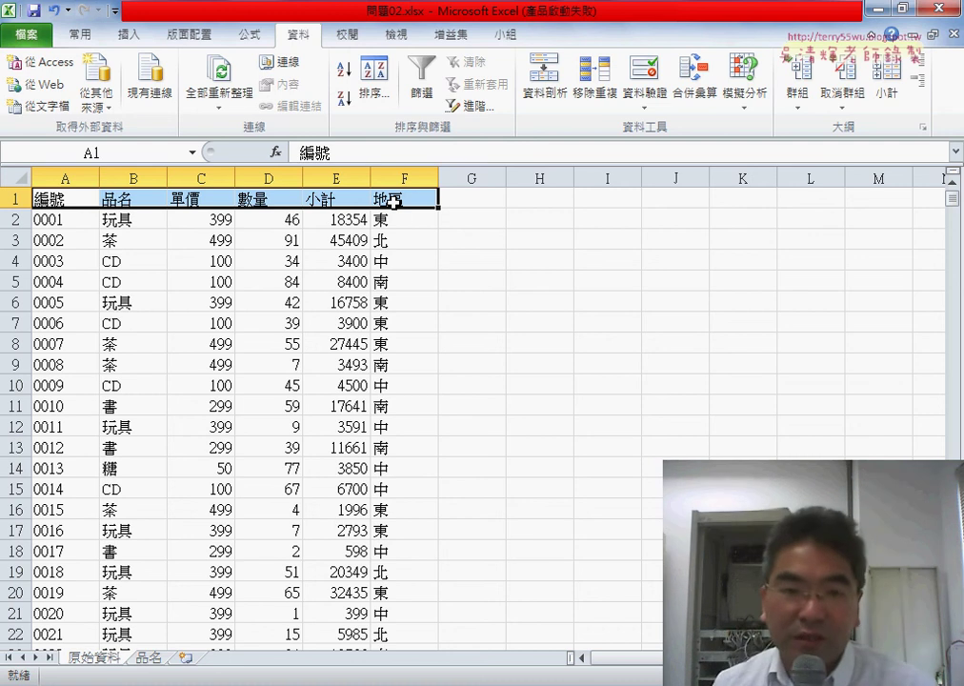
scroll(423, 357, "down", 1)
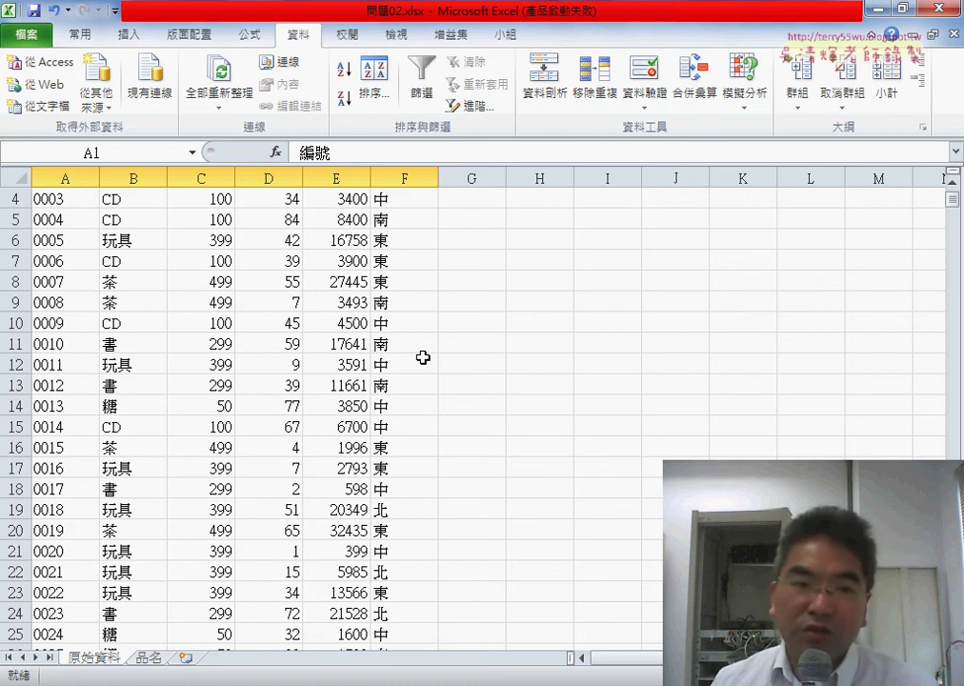
scroll(423, 357, "up", 1)
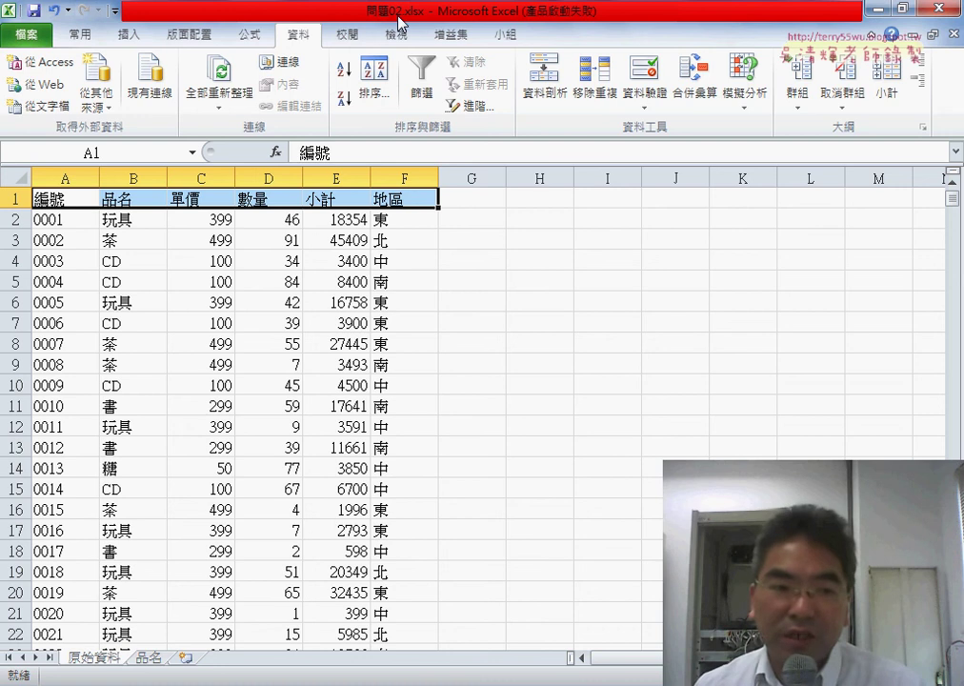
left_click(91, 220)
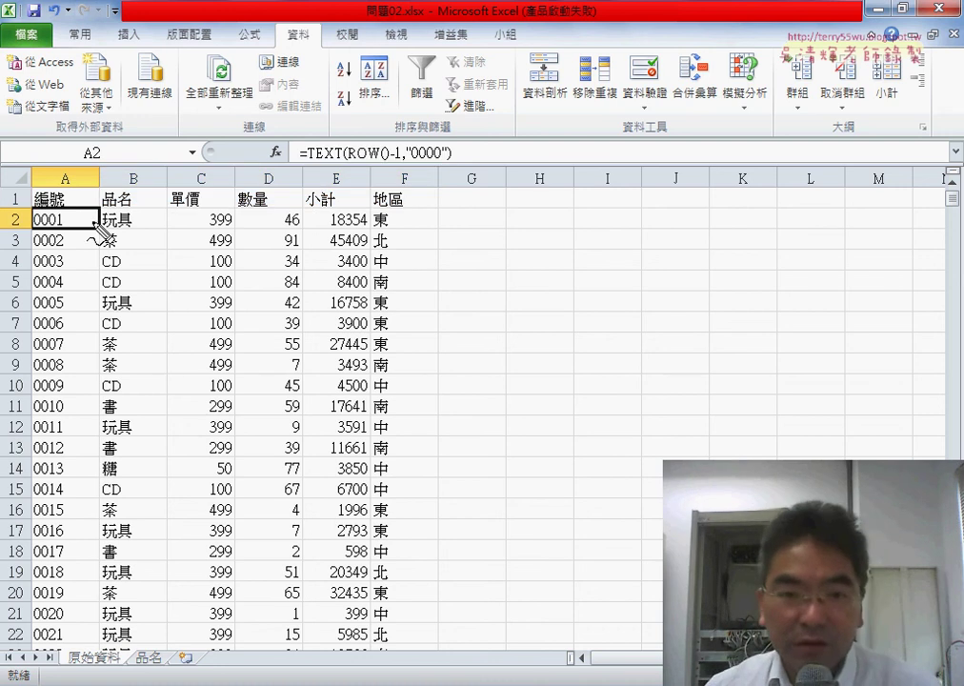
left_click_drag(359, 164, 386, 164)
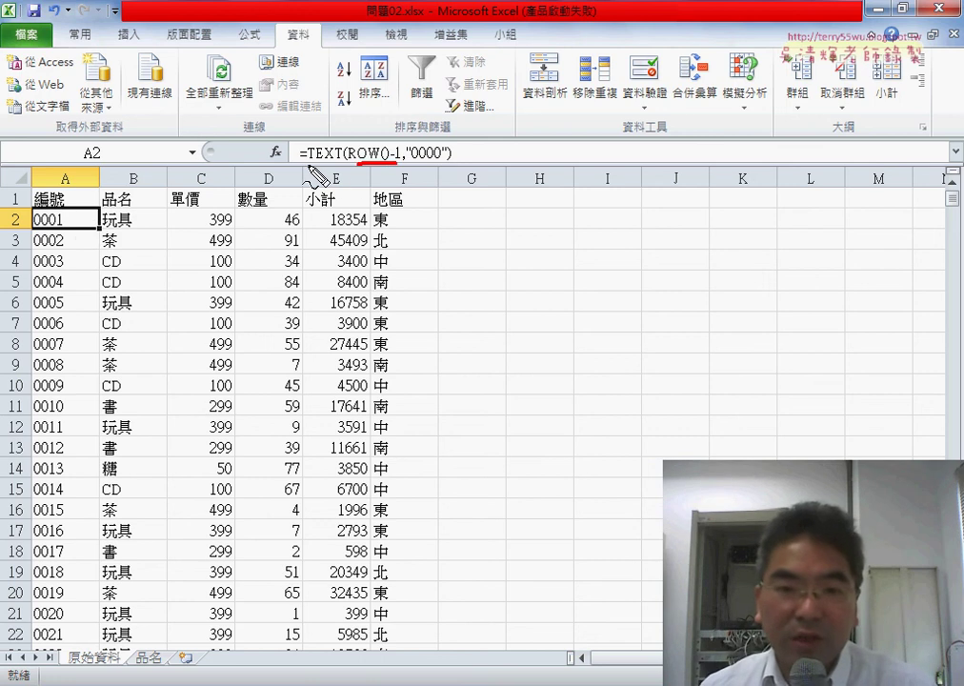
left_click_drag(308, 164, 332, 163)
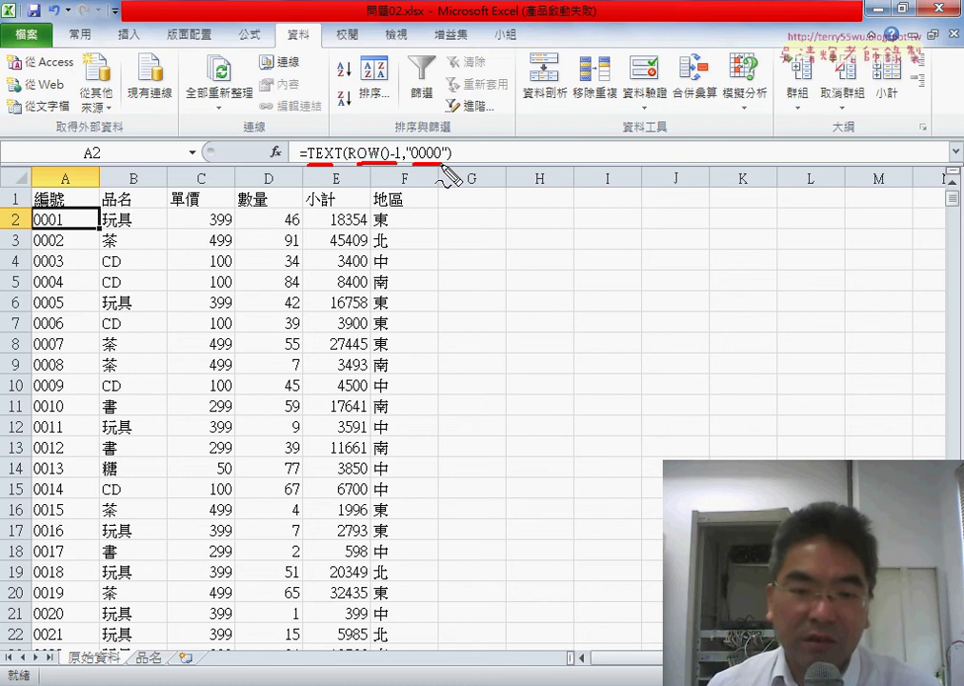